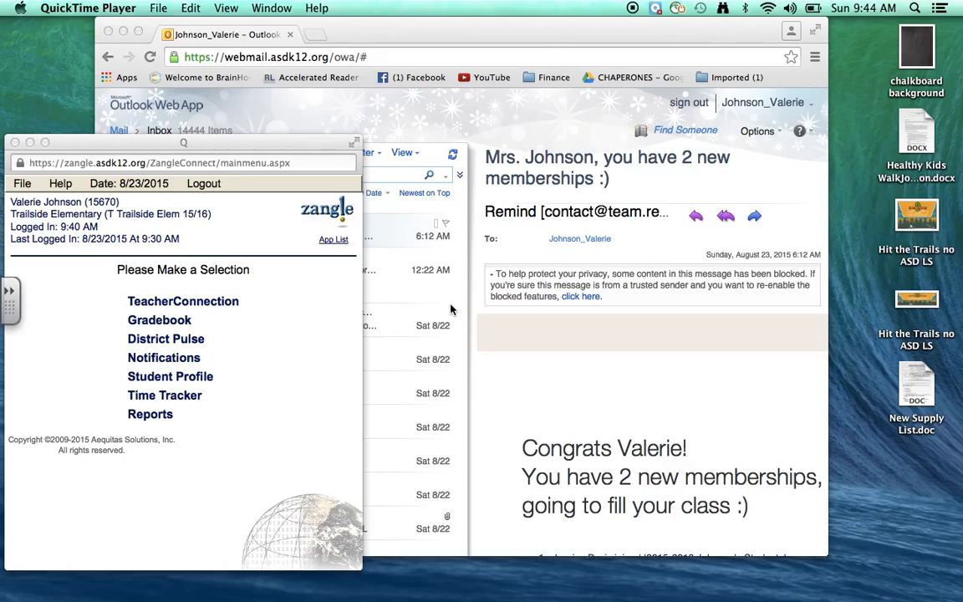
In Zangle Reports, open TeacherConnection > Class Rosters > Contacts Email List
{"action": "left_click", "coordinate": [142, 416]}
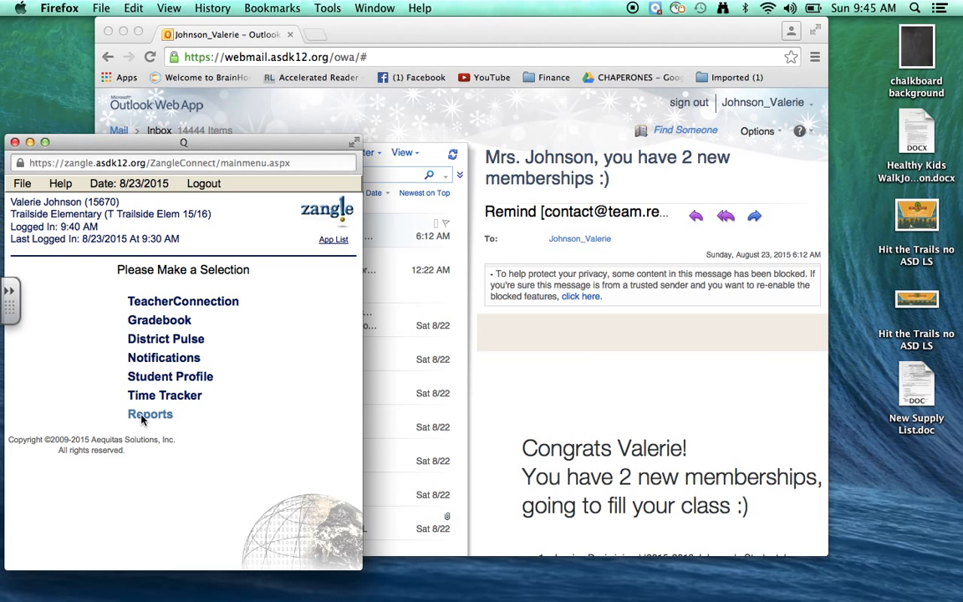
{"action": "left_click", "coordinate": [142, 418]}
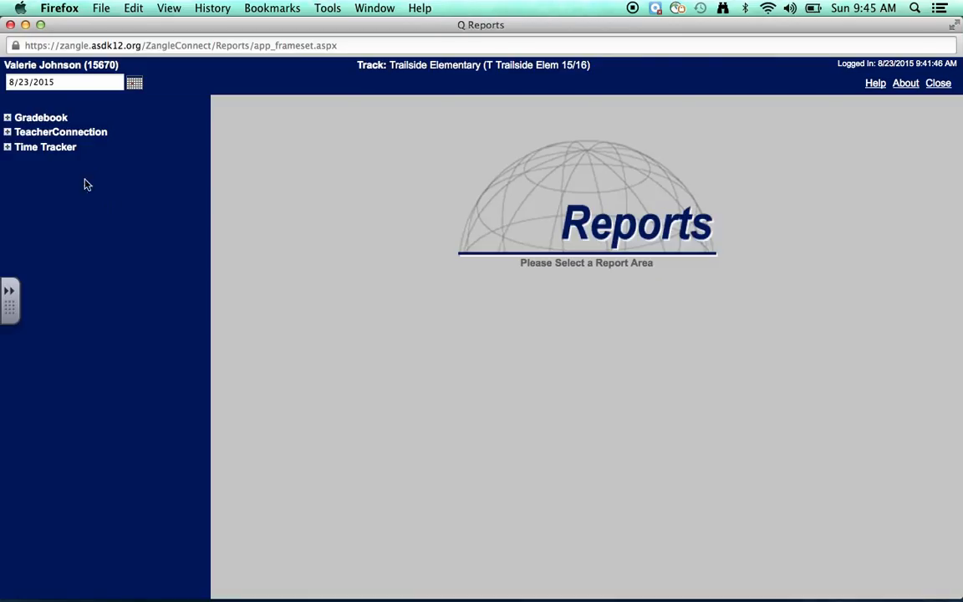
{"action": "left_click", "coordinate": [9, 132]}
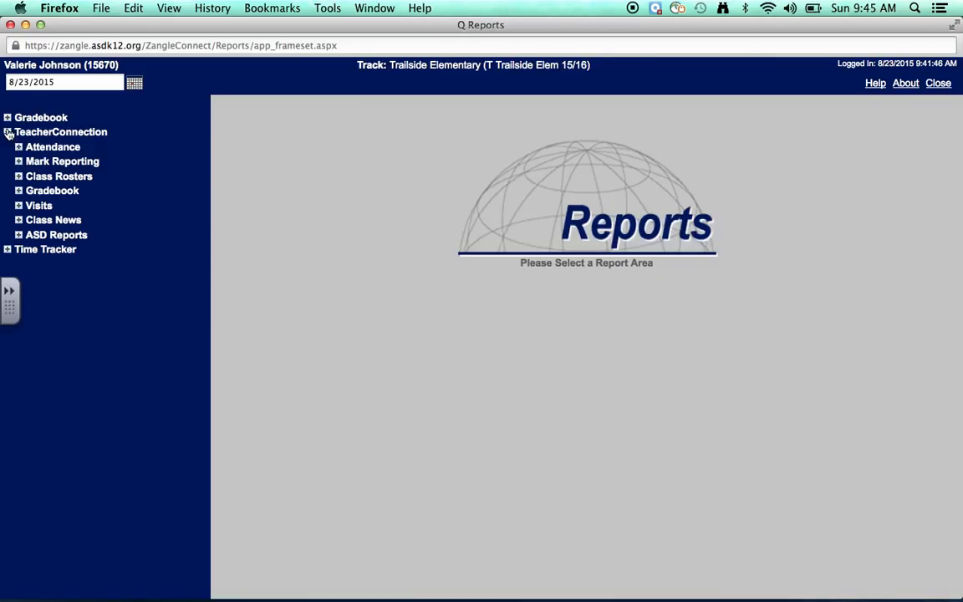
{"action": "left_click", "coordinate": [16, 177]}
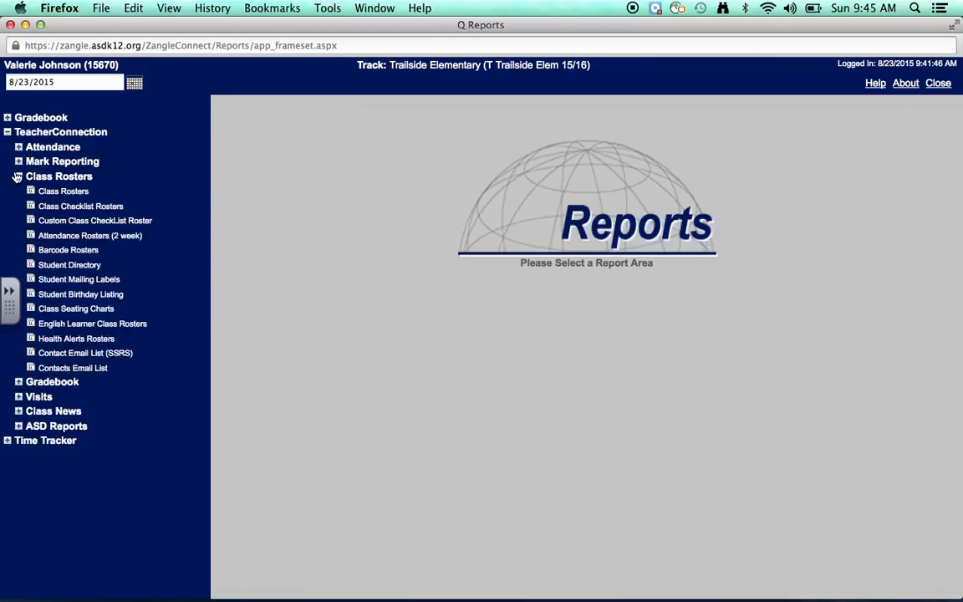
{"action": "left_click", "coordinate": [64, 369]}
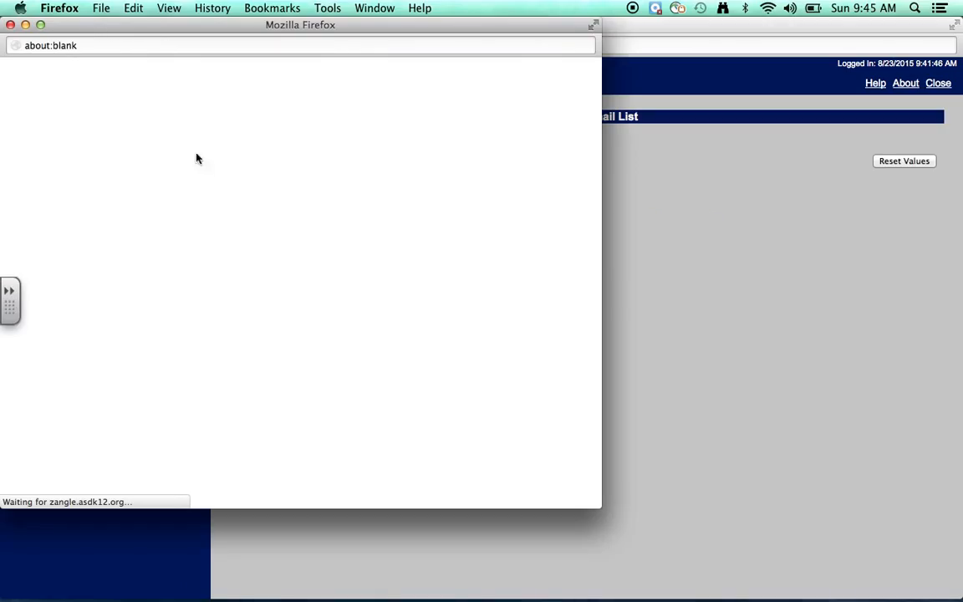
Minimize the report popup and Reports window, bringing Outlook Web App forward
{"action": "left_click", "coordinate": [25, 25]}
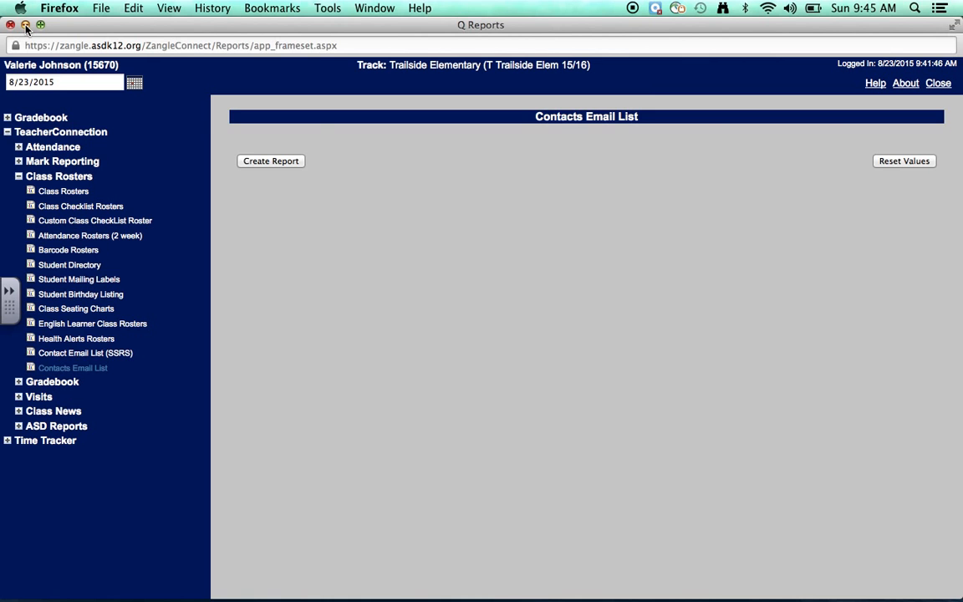
{"action": "left_click", "coordinate": [25, 25]}
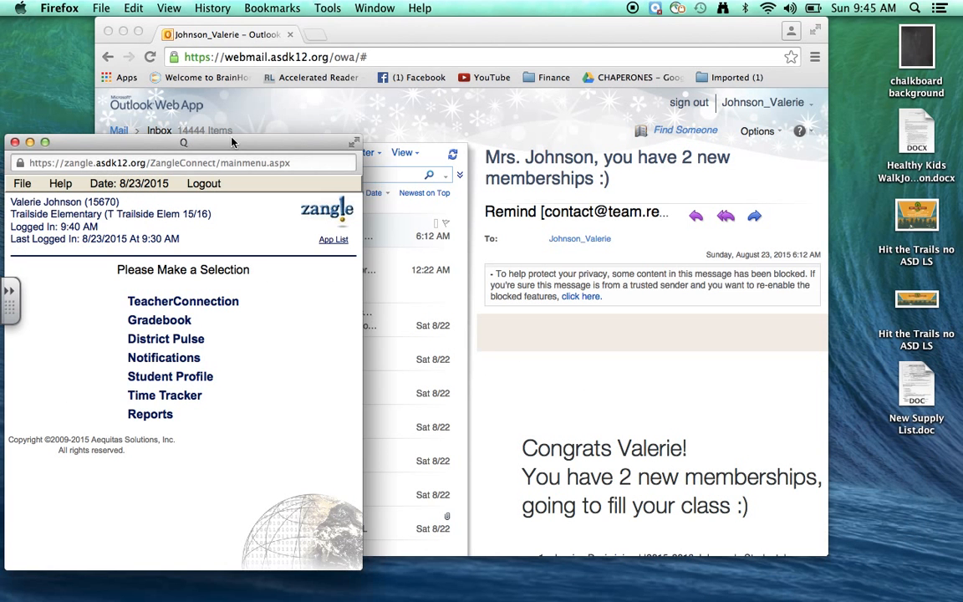
{"action": "left_click", "coordinate": [288, 121]}
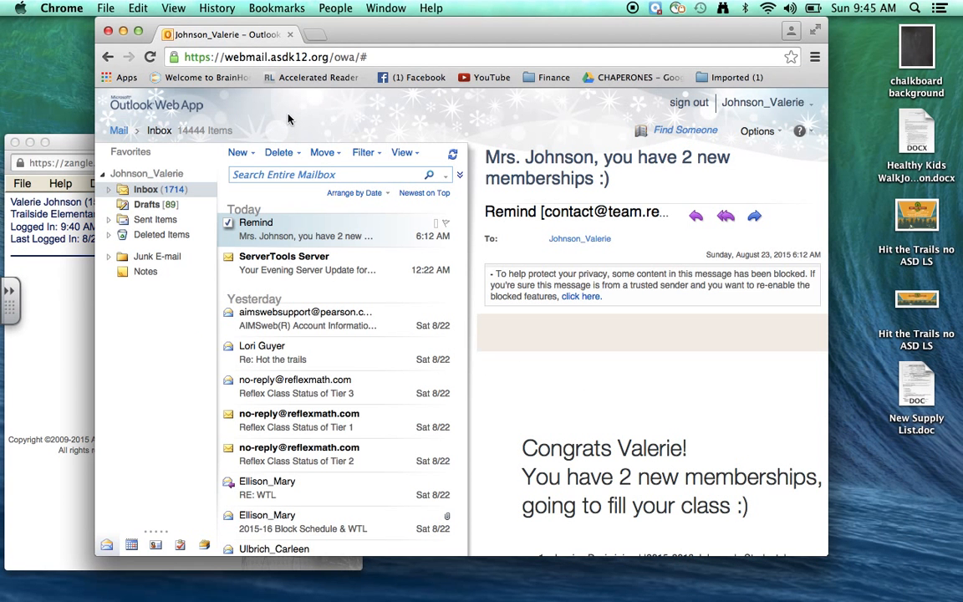
In Contacts, create a '2015-2016 Parents' folder under Contacts and open it
{"action": "left_click", "coordinate": [156, 532]}
{"action": "left_click", "coordinate": [142, 502]}
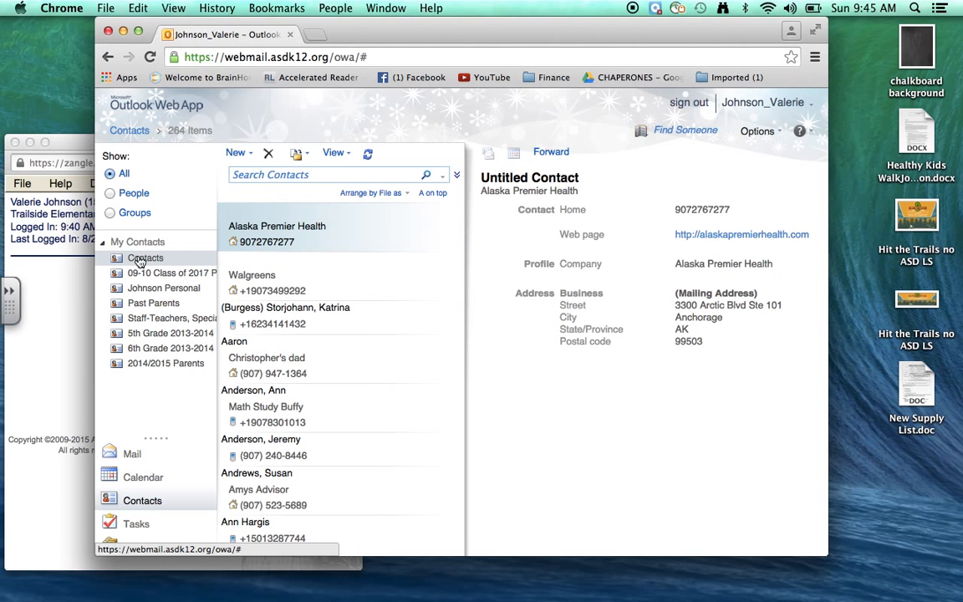
{"action": "right_click", "coordinate": [141, 262]}
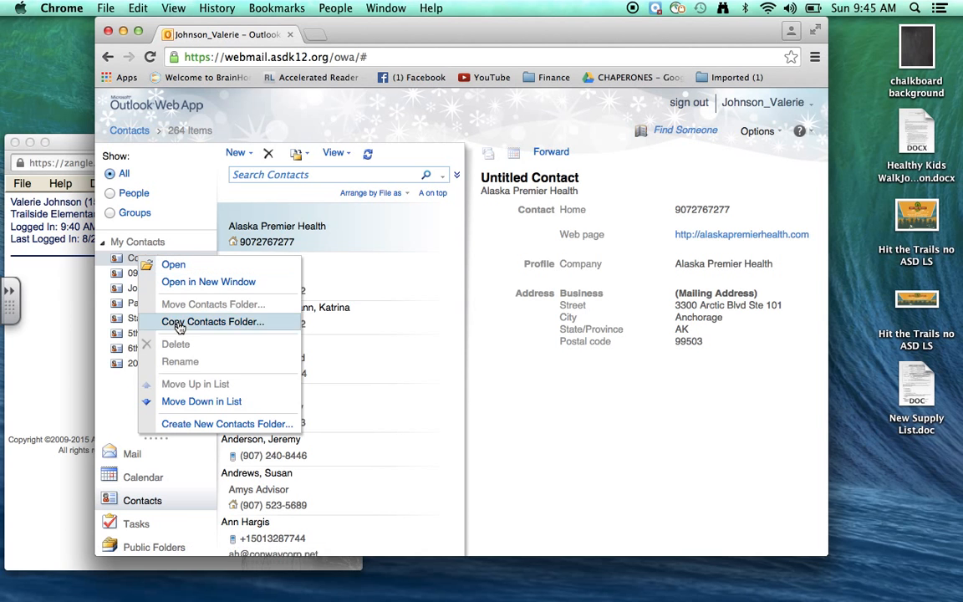
{"action": "left_click", "coordinate": [197, 428]}
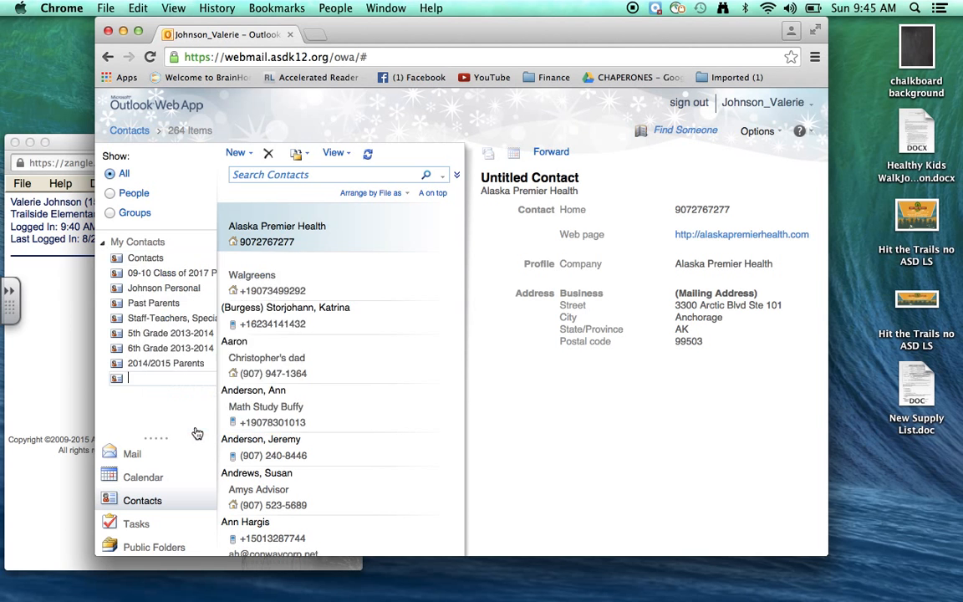
{"action": "type", "text": "2015-2016 Parents"}
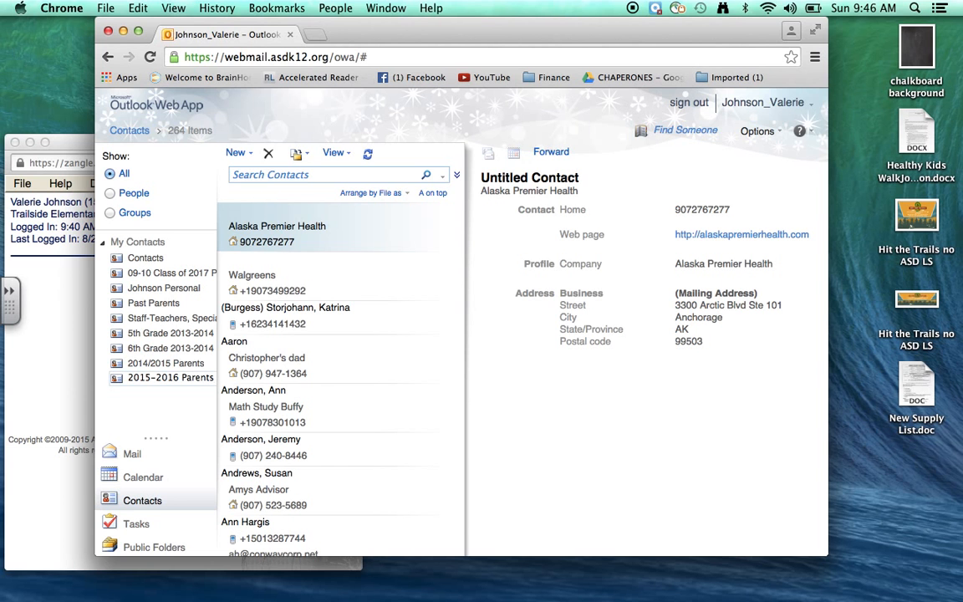
{"action": "key", "text": "Return"}
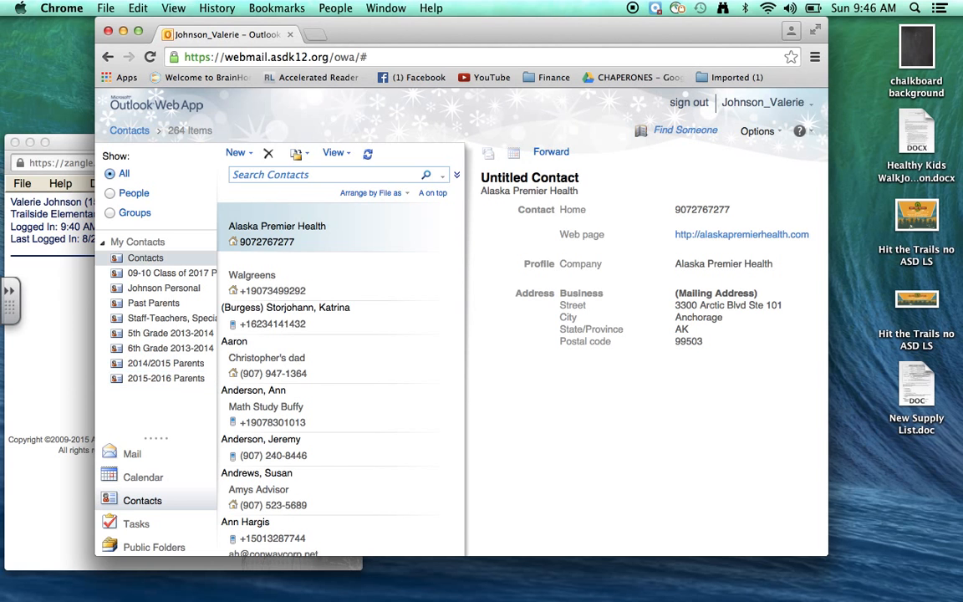
{"action": "left_click", "coordinate": [167, 379]}
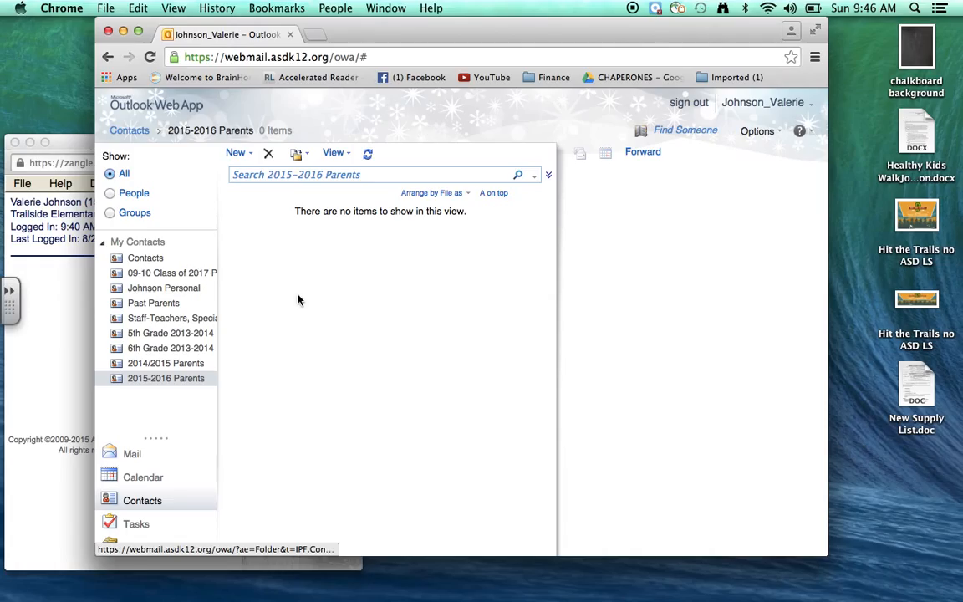
Start a new contact in the folder and place its form beside the list
{"action": "left_click", "coordinate": [251, 156]}
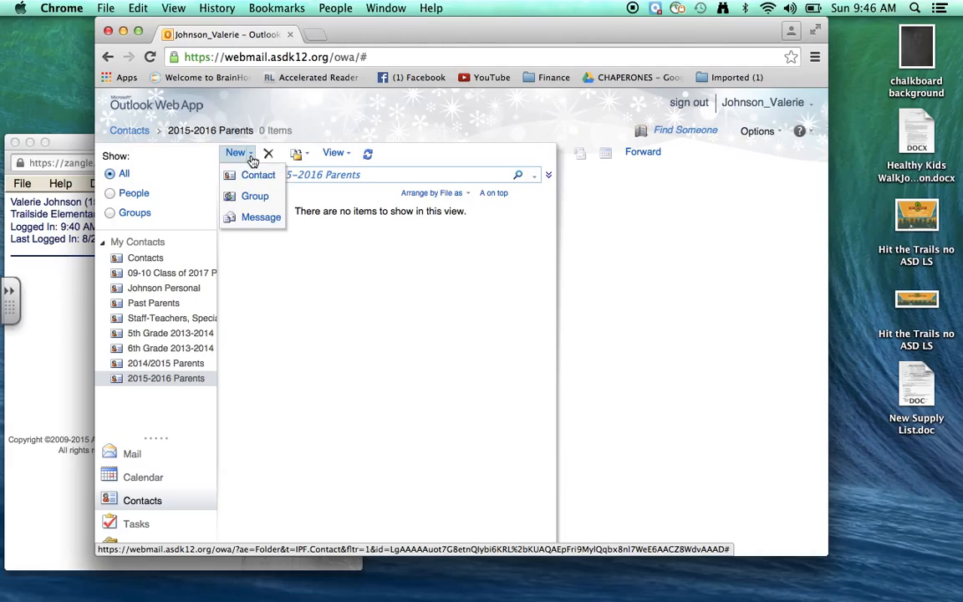
{"action": "left_click", "coordinate": [229, 156]}
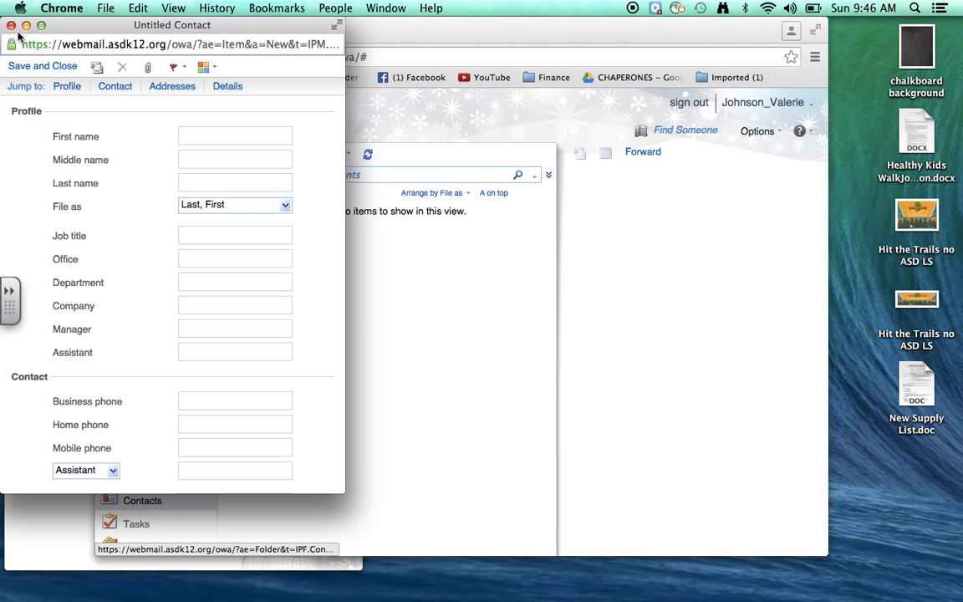
{"action": "left_click", "coordinate": [11, 26]}
{"action": "left_click", "coordinate": [250, 157]}
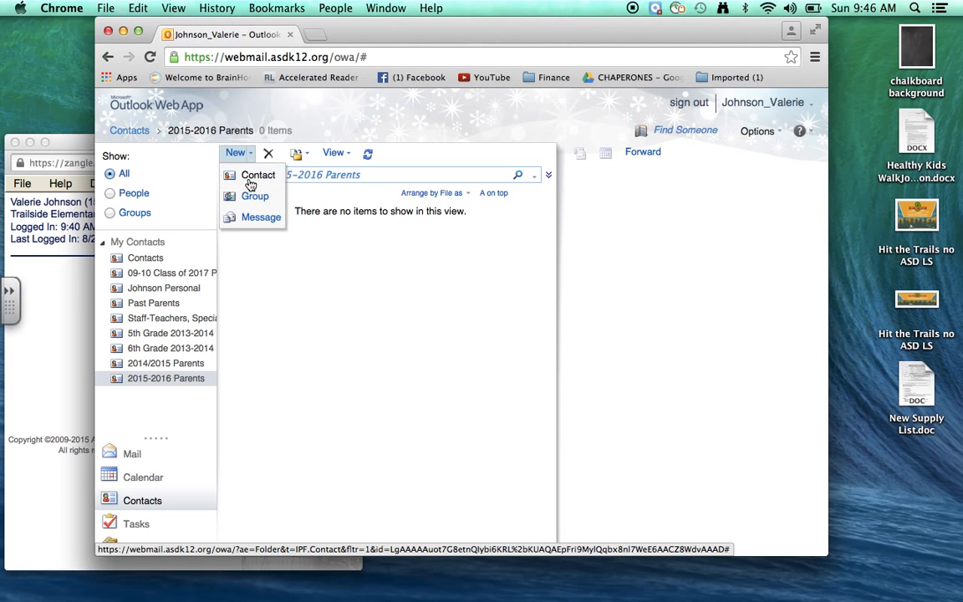
{"action": "left_click", "coordinate": [253, 176]}
{"action": "left_click_drag", "start_coordinate": [82, 27], "coordinate": [533, 36]}
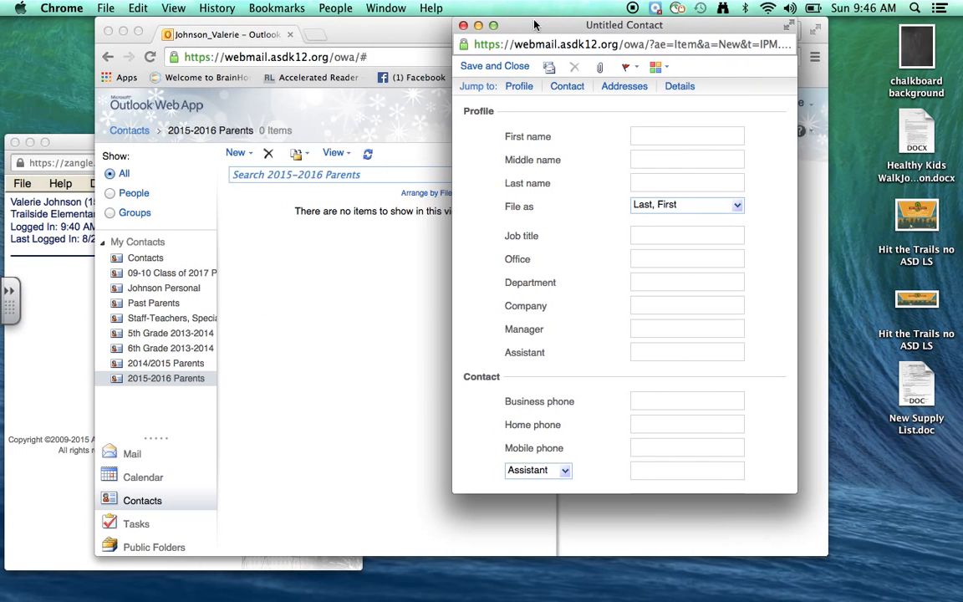
Fill in the parent's first name, last name and job title
{"action": "left_click", "coordinate": [646, 137]}
{"action": "key", "text": "Tab"}
{"action": "key", "text": "Tab"}
{"action": "key", "text": "Tab"}
{"action": "key", "text": "Tab"}
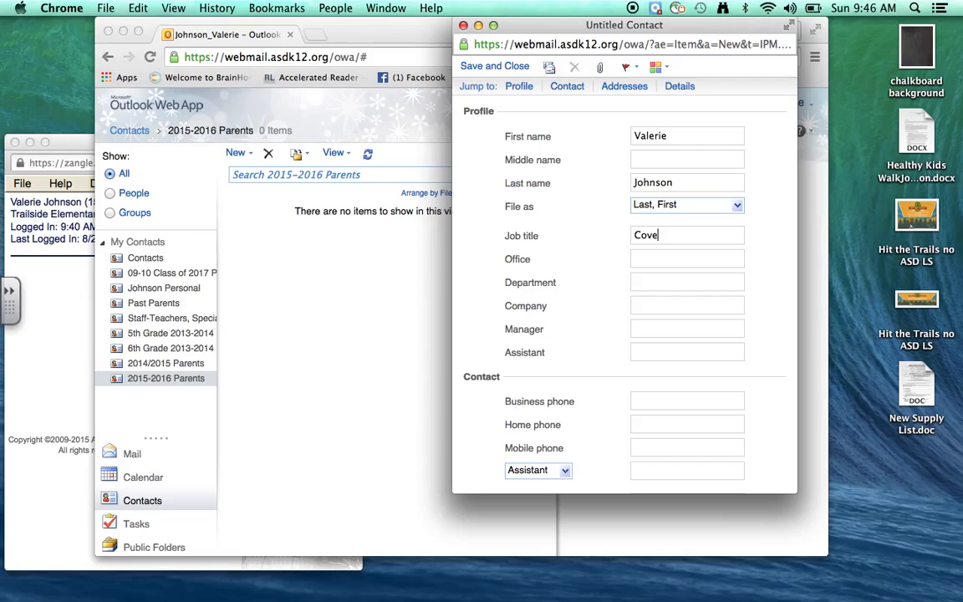
{"action": "key", "text": "Tab"}
{"action": "key", "text": "Tab"}
{"action": "key", "text": "Tab"}
{"action": "key", "text": "Tab"}
{"action": "key", "text": "Tab"}
{"action": "key", "text": "Tab"}
{"action": "key", "text": "Tab"}
{"action": "key", "text": "Tab"}
{"action": "key", "text": "Tab"}
{"action": "key", "text": "Tab"}
{"action": "key", "text": "Tab"}
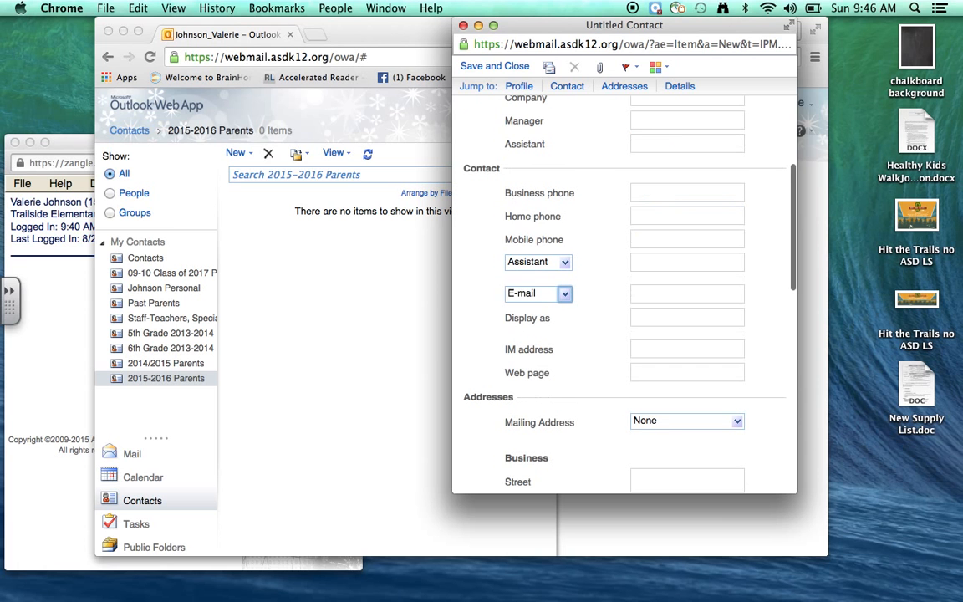
Add the parent's e-mail address and custom display name, then save the contact
{"action": "left_click", "coordinate": [676, 296]}
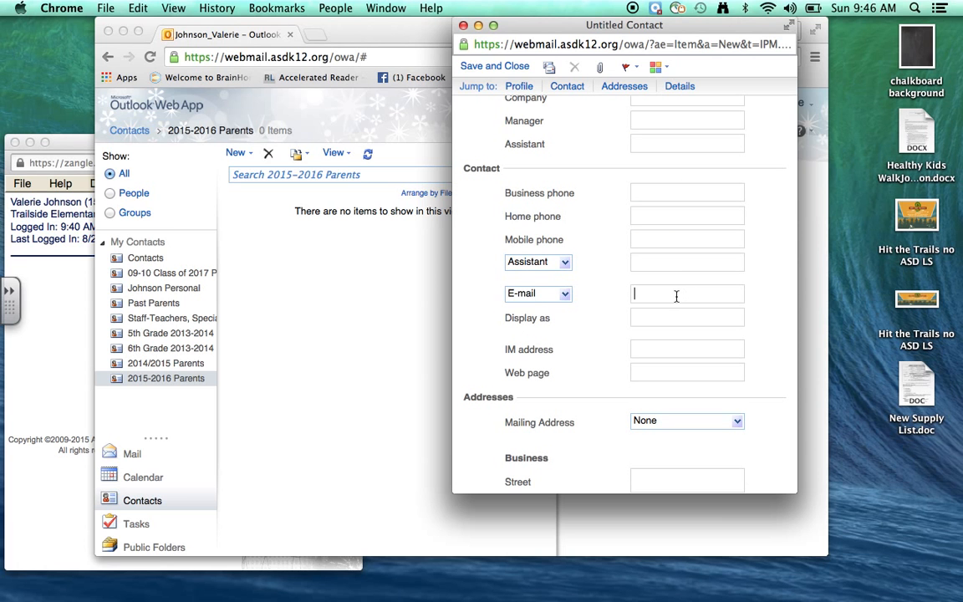
{"action": "key", "text": "Tab"}
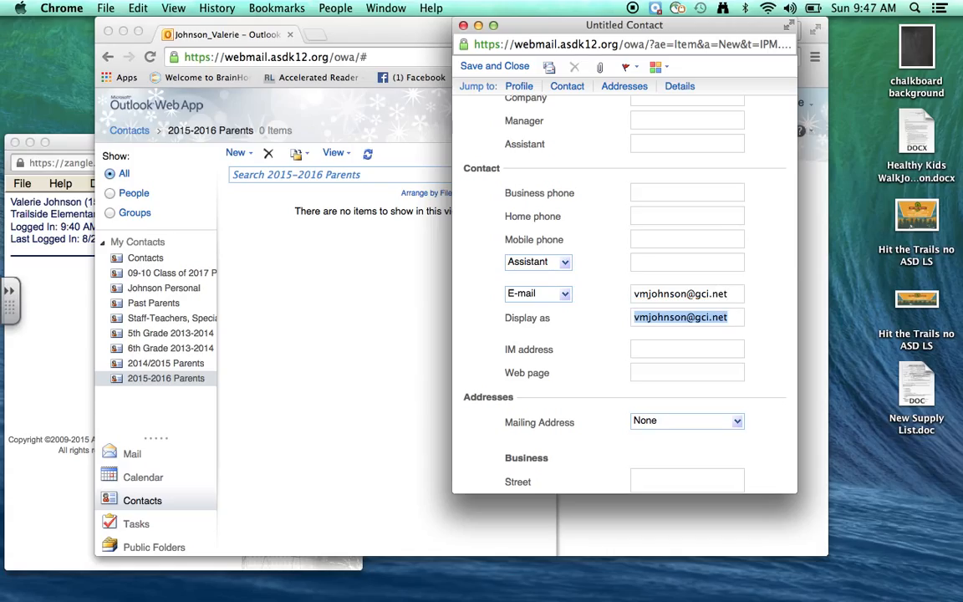
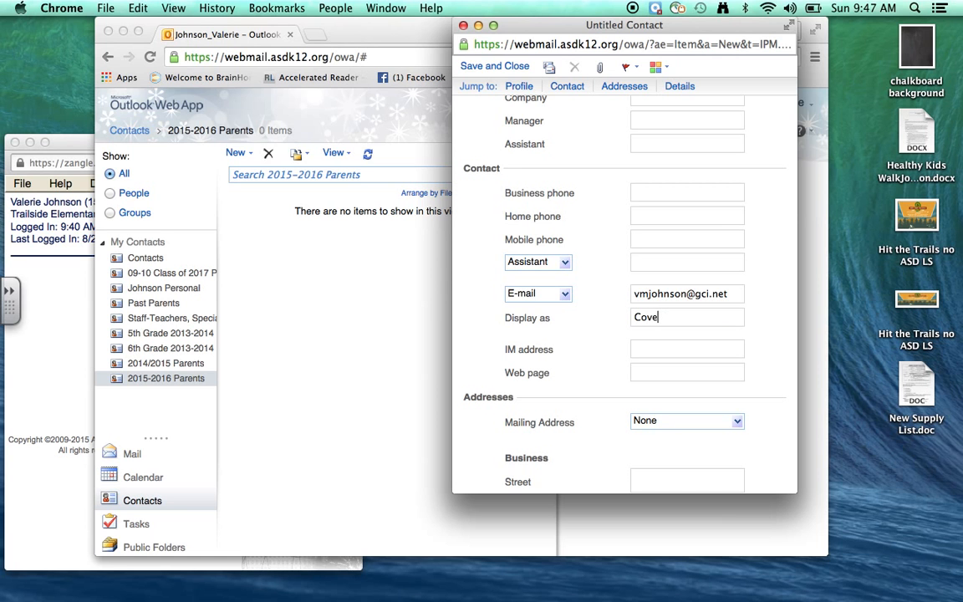
{"action": "left_click", "coordinate": [500, 68]}
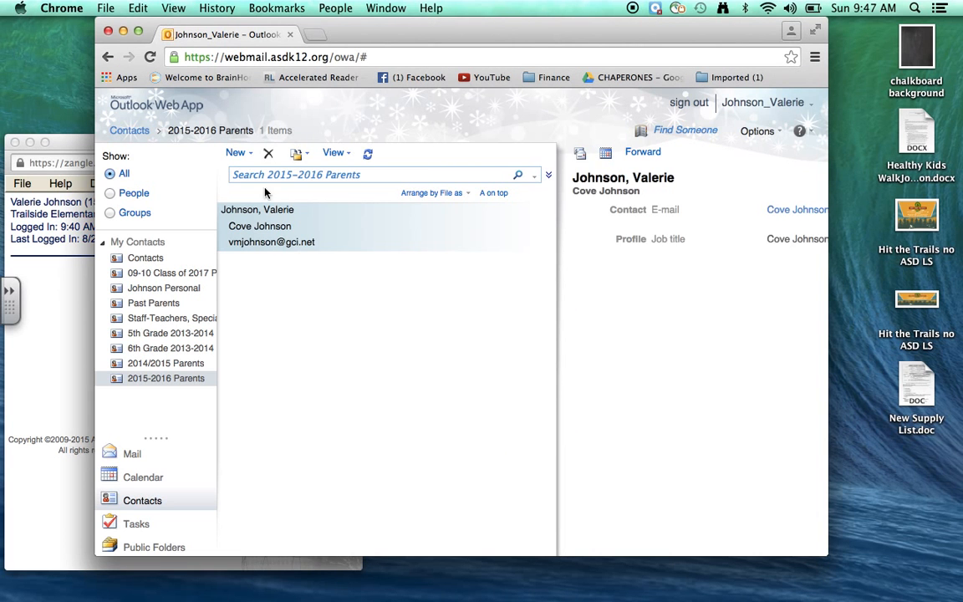
Start a second contact and enter the parent's name and job title
{"action": "left_click", "coordinate": [251, 156]}
{"action": "left_click", "coordinate": [251, 175]}
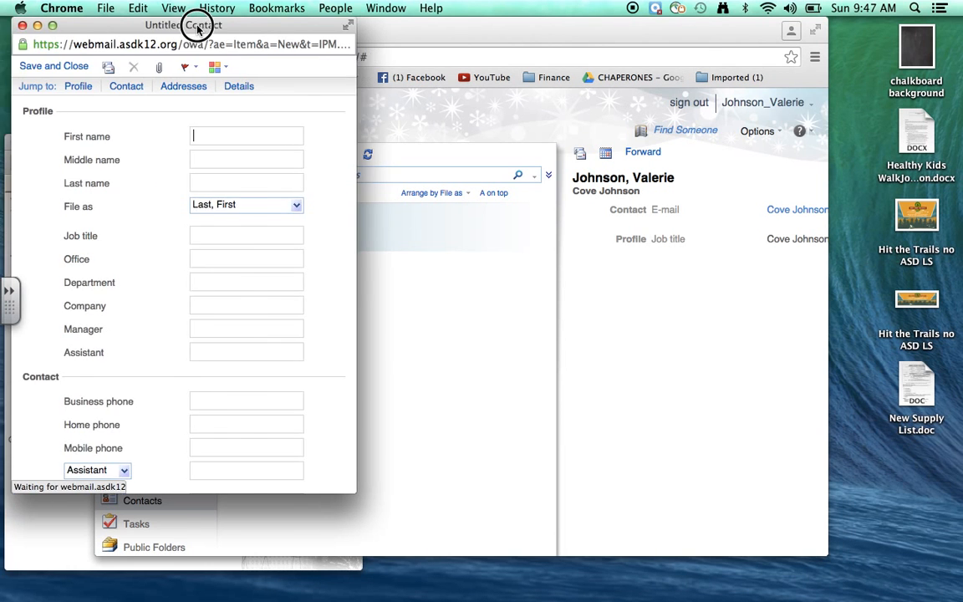
{"action": "left_click_drag", "start_coordinate": [194, 25], "coordinate": [655, 24]}
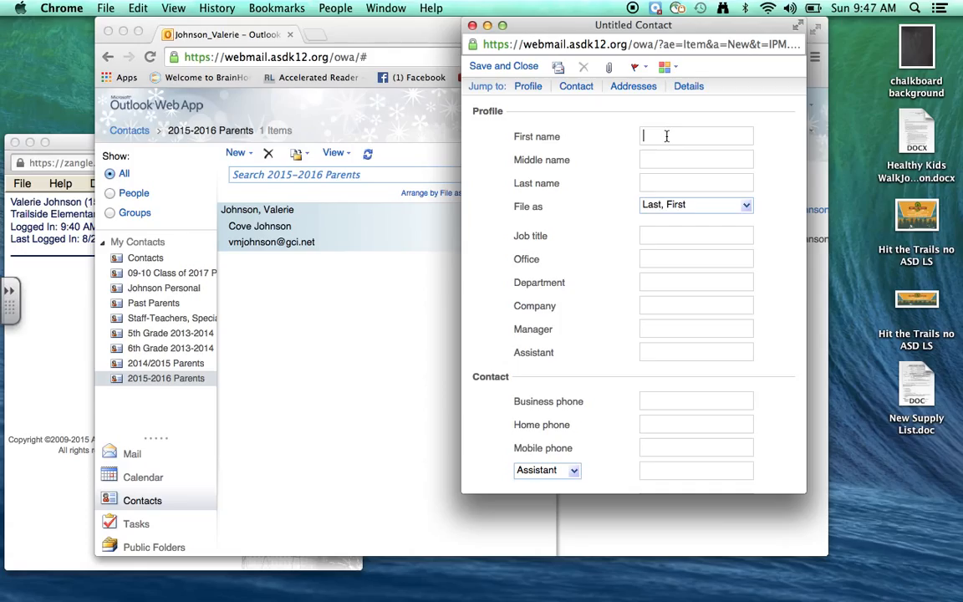
{"action": "key", "text": "Tab"}
{"action": "key", "text": "Tab"}
{"action": "key", "text": "Tab"}
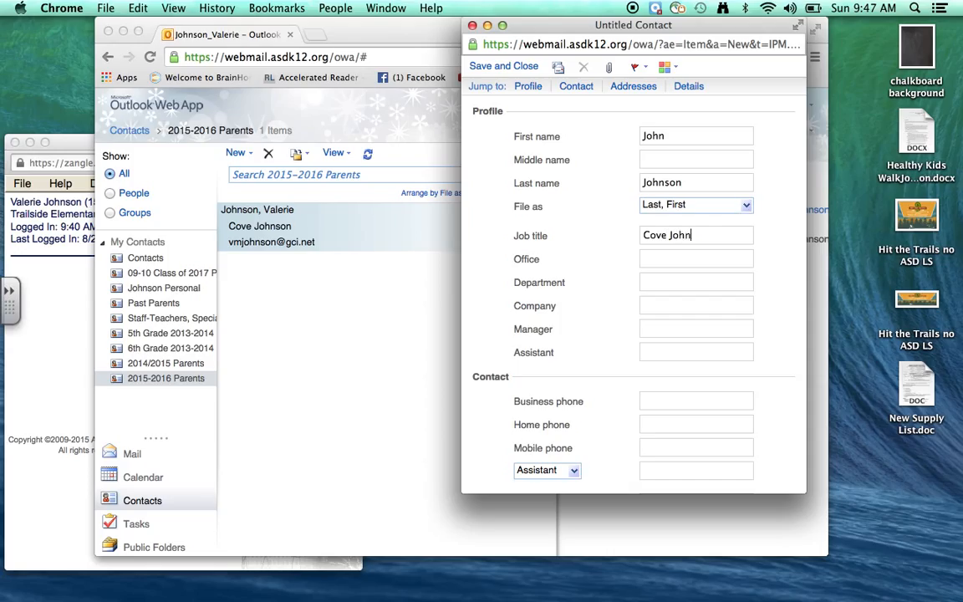
Add the second parent's e-mail address and display name, then save the contact
{"action": "key", "text": "Tab"}
{"action": "key", "text": "Tab"}
{"action": "key", "text": "Tab"}
{"action": "key", "text": "Tab"}
{"action": "key", "text": "Tab"}
{"action": "key", "text": "Tab"}
{"action": "key", "text": "Tab"}
{"action": "key", "text": "Tab"}
{"action": "key", "text": "Tab"}
{"action": "key", "text": "Tab"}
{"action": "key", "text": "Tab"}
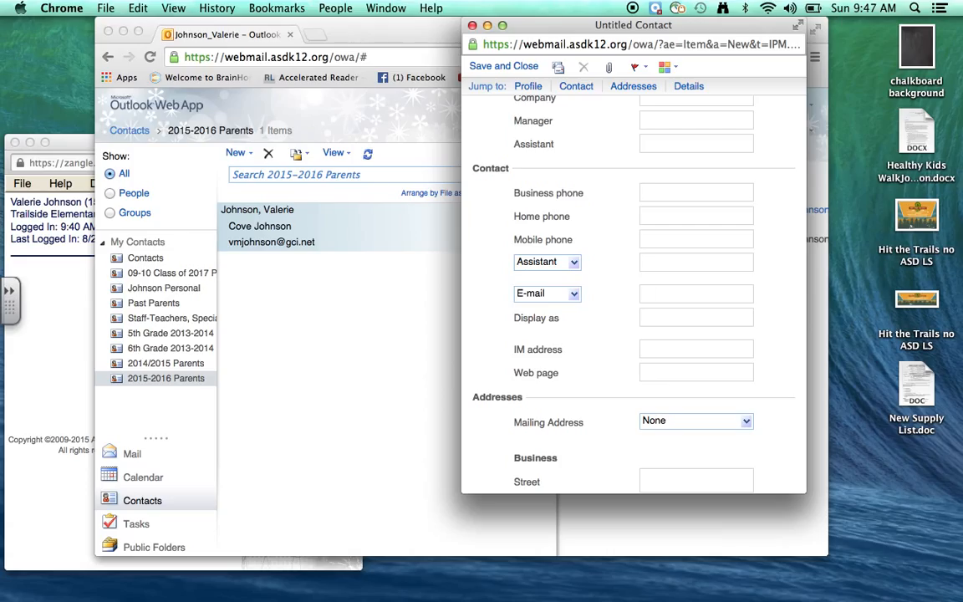
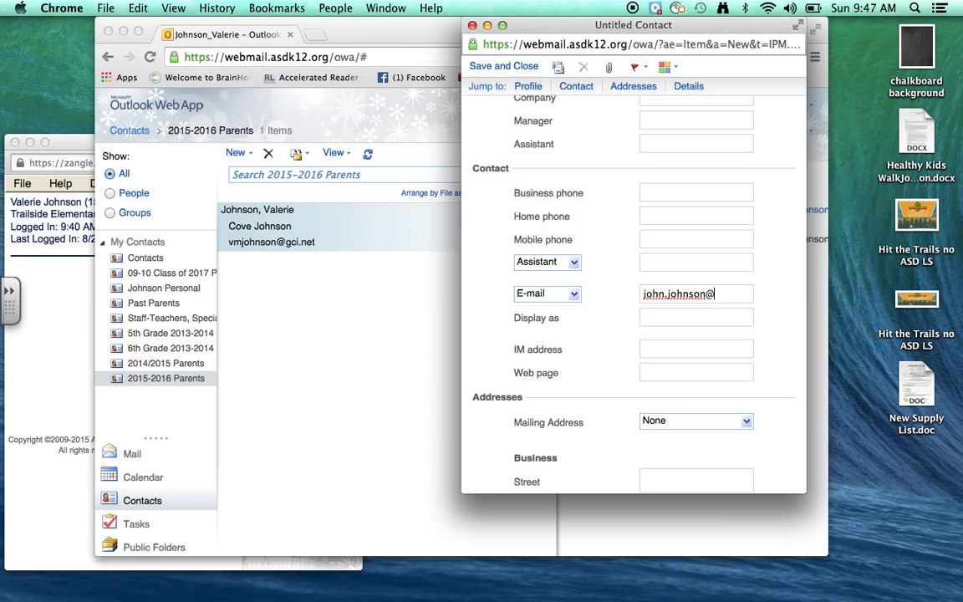
{"action": "key", "text": "Tab"}
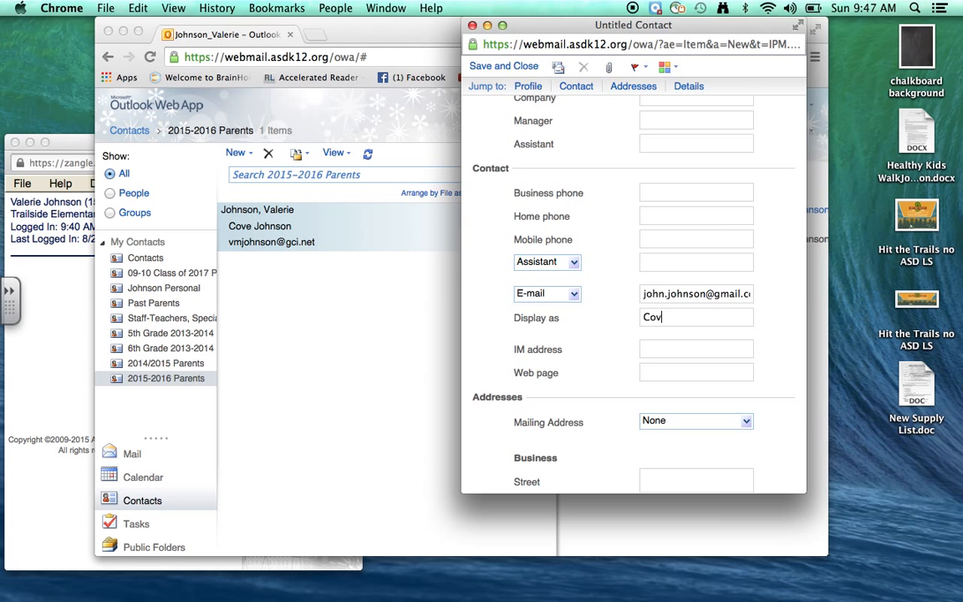
{"action": "left_click", "coordinate": [500, 66]}
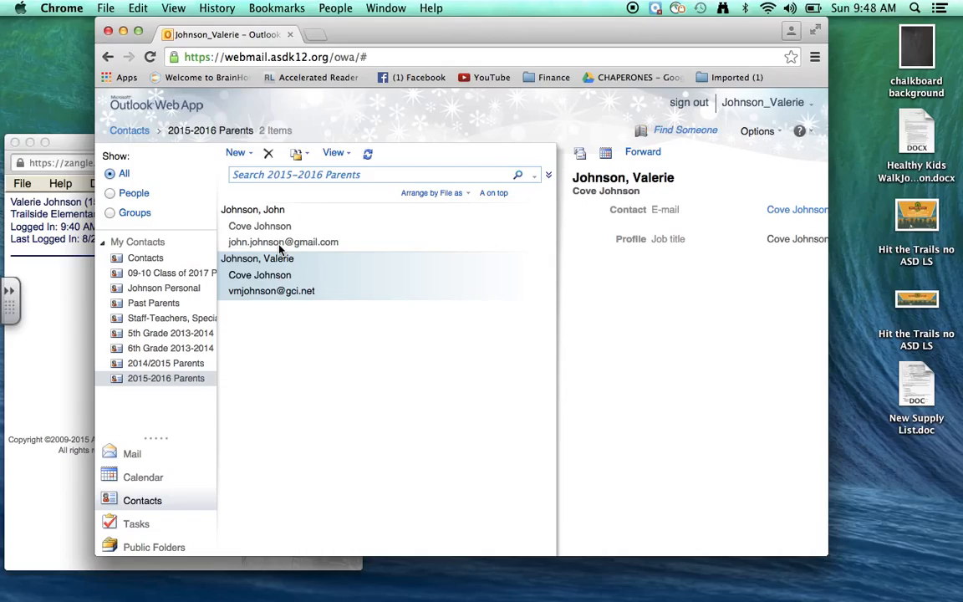
{"action": "left_click", "coordinate": [250, 154]}
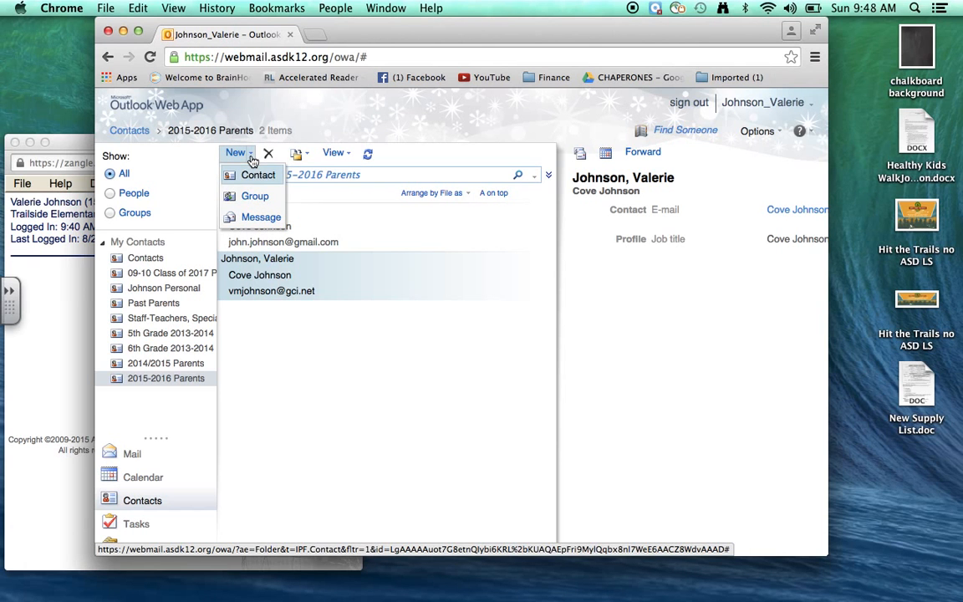
Create a new contact group and type '2015-2016 Parent Em' as its name
{"action": "left_click", "coordinate": [237, 197]}
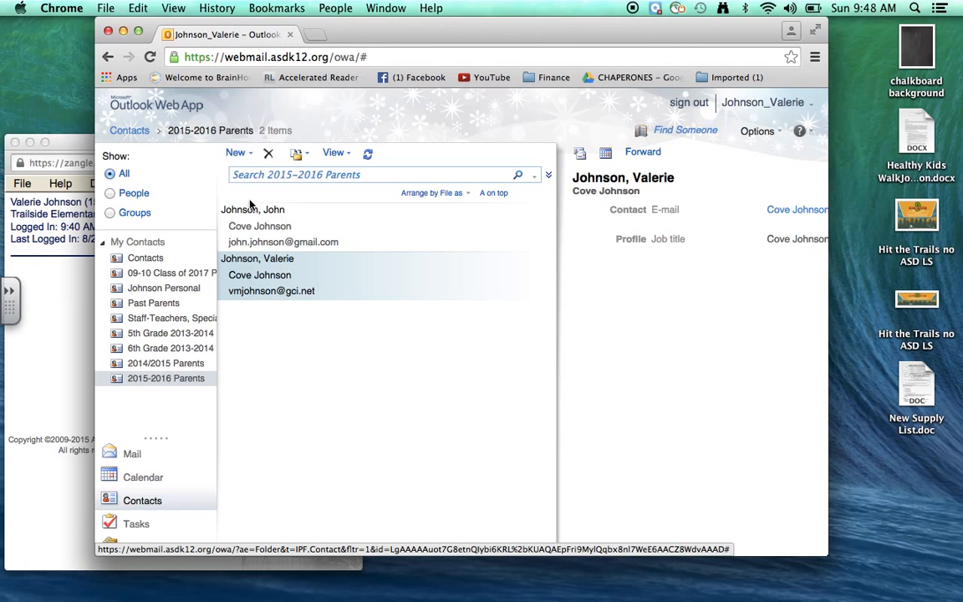
{"action": "left_click_drag", "start_coordinate": [210, 27], "coordinate": [336, 28]}
{"action": "left_click", "coordinate": [242, 92]}
{"action": "type", "text": "2015-20"}
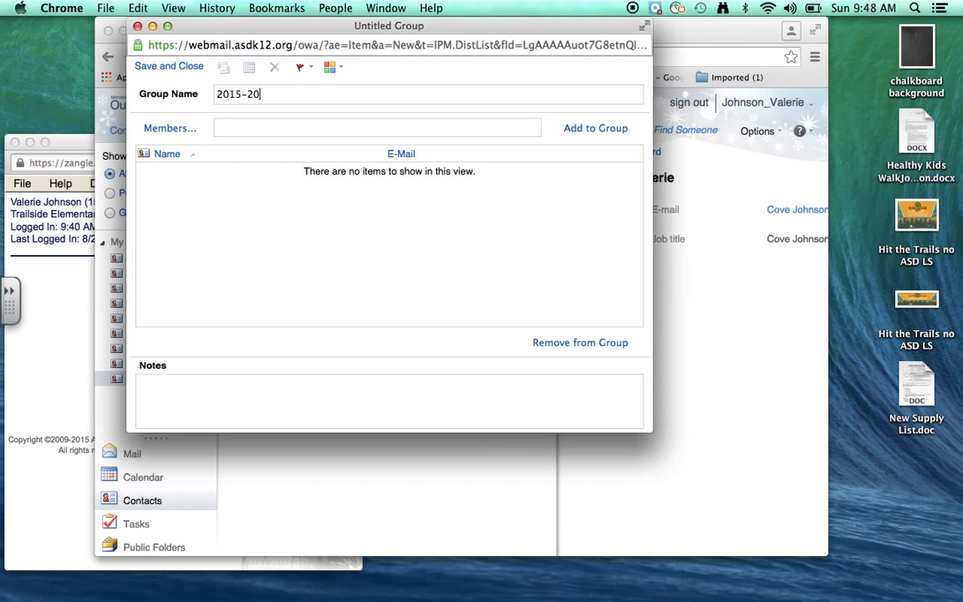
{"action": "type", "text": "16 Parent Emails"}
From the 2015-2016 Parents address list, add both parent contacts as group members
{"action": "left_click", "coordinate": [166, 130]}
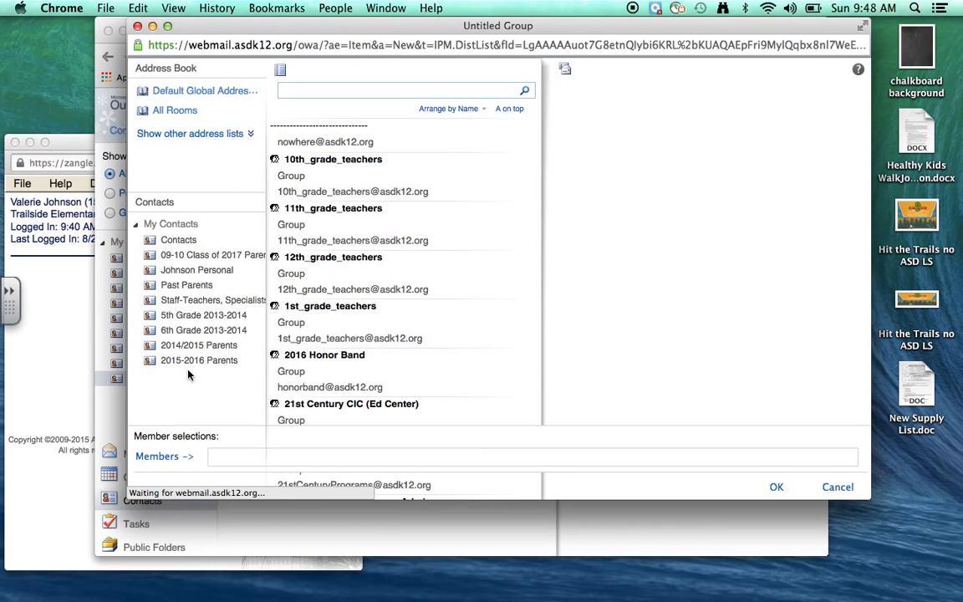
{"action": "left_click", "coordinate": [185, 343]}
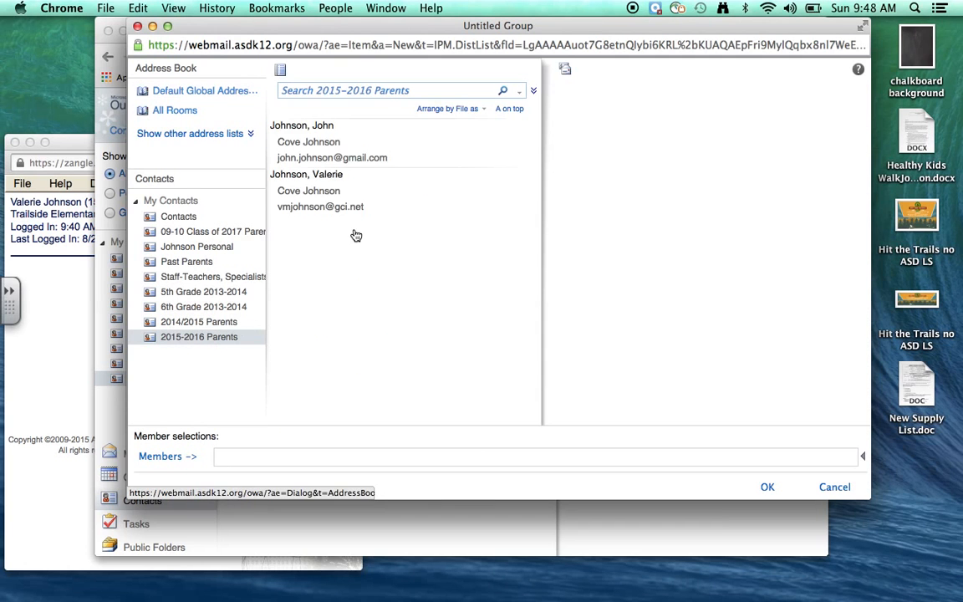
{"action": "left_click", "coordinate": [334, 153]}
{"action": "double_click", "coordinate": [334, 153]}
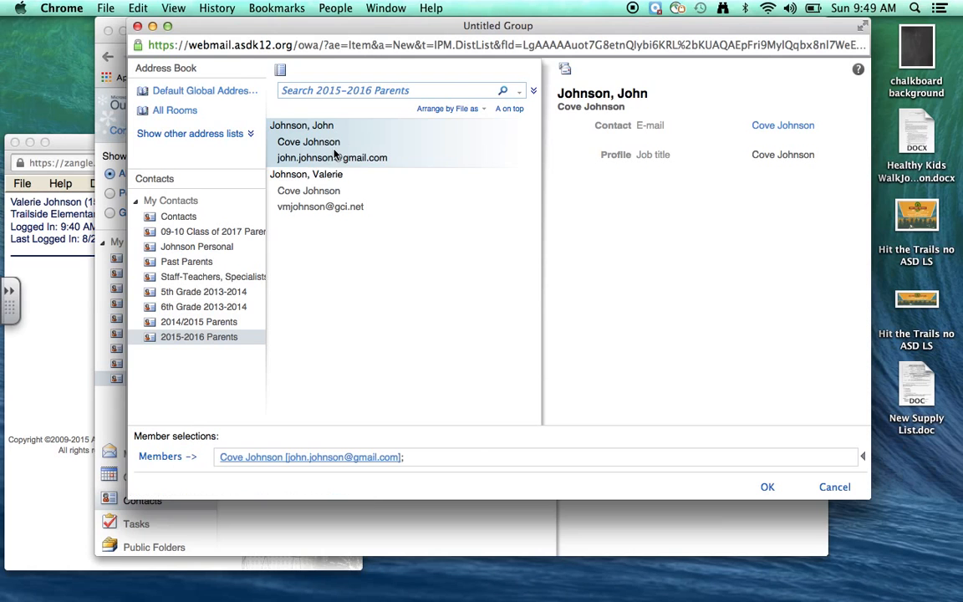
{"action": "left_click", "coordinate": [331, 190]}
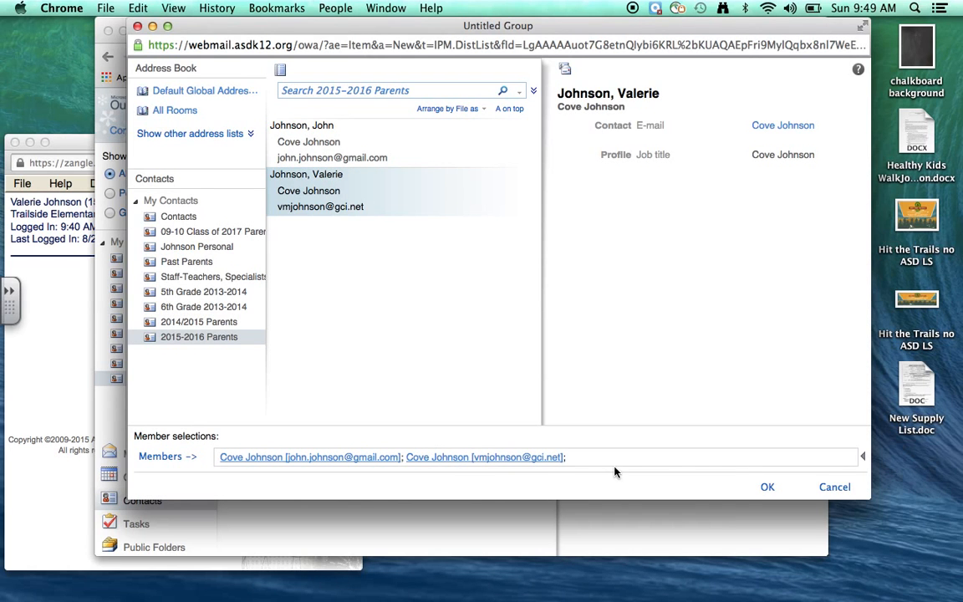
{"action": "left_click", "coordinate": [765, 488]}
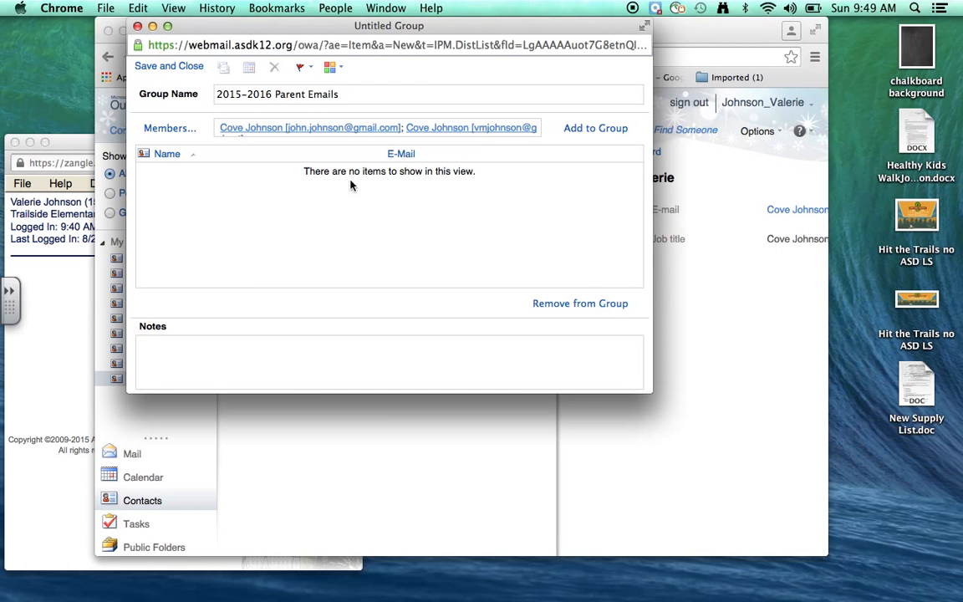
{"action": "left_click", "coordinate": [159, 66]}
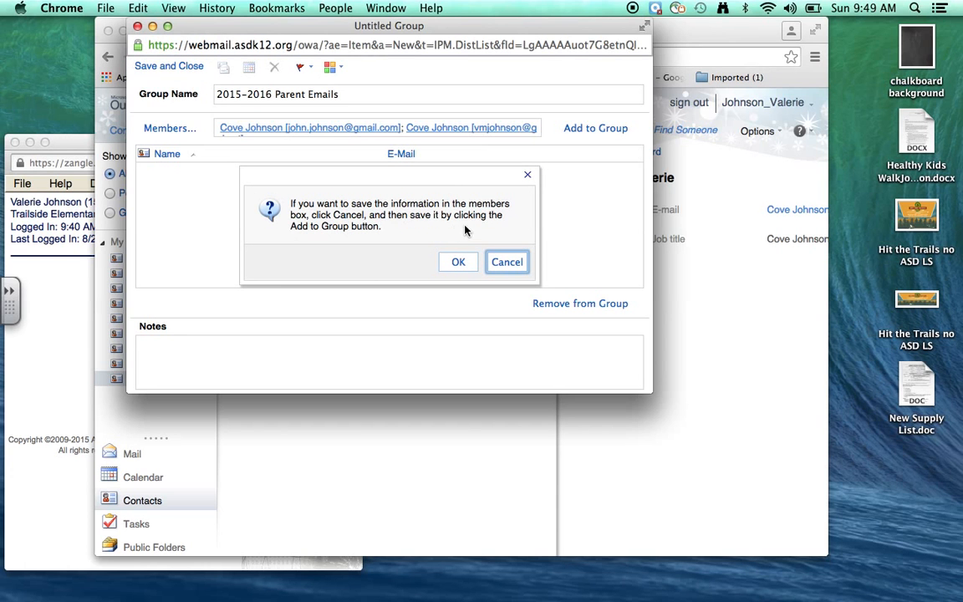
Dismiss the warning, confirm both parents in the member list, and save the group
{"action": "left_click", "coordinate": [506, 263]}
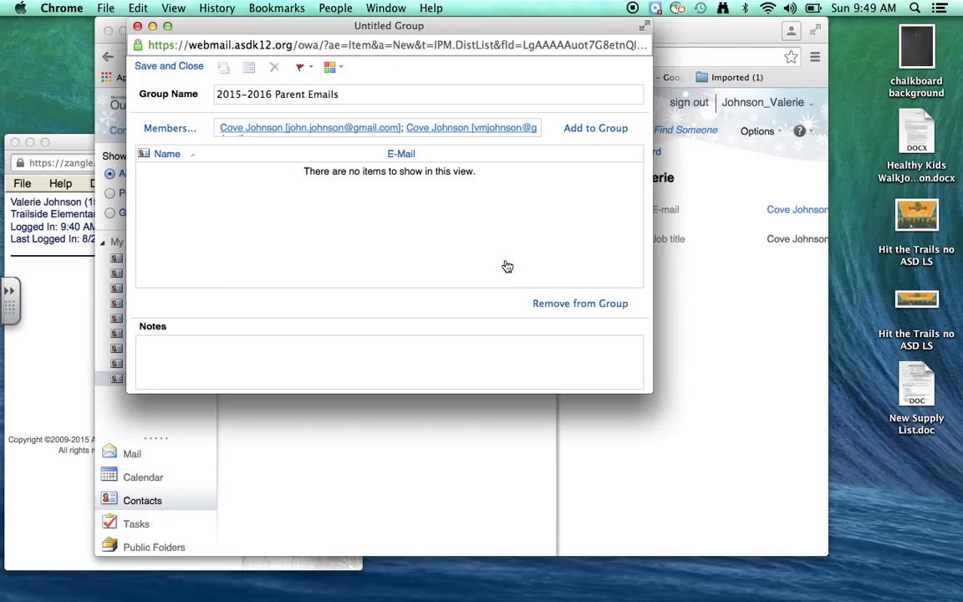
{"action": "left_click", "coordinate": [583, 134]}
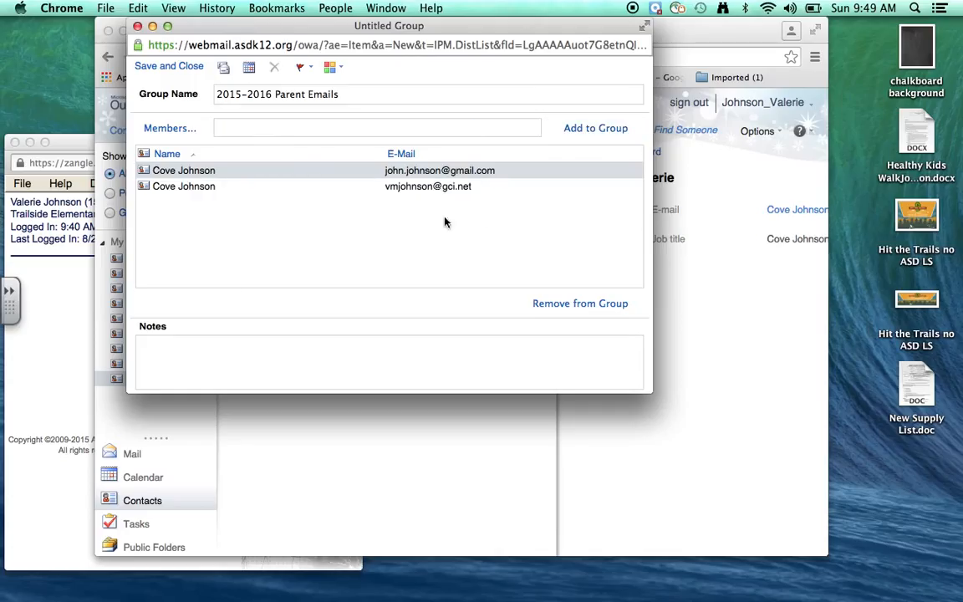
{"action": "left_click", "coordinate": [165, 74]}
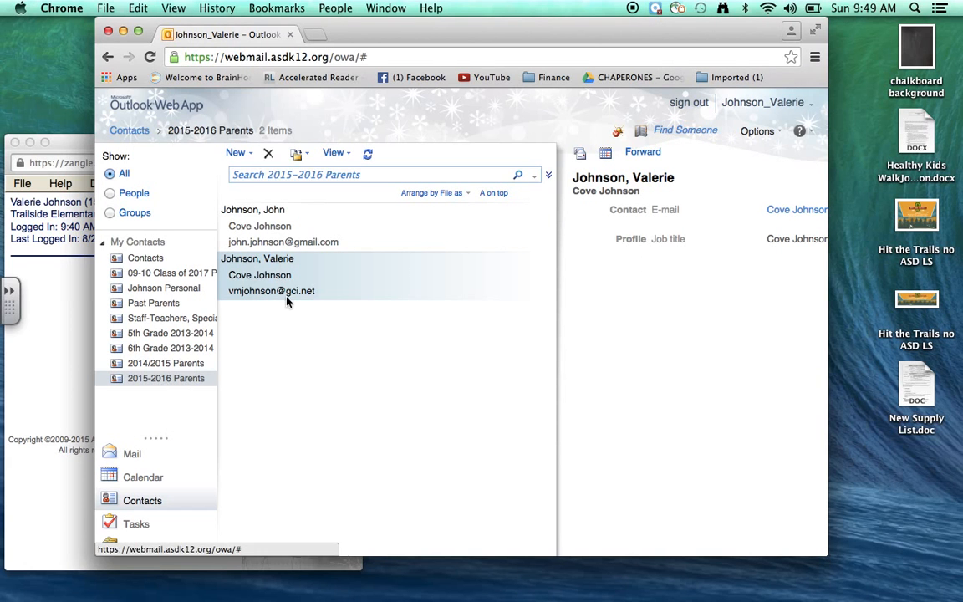
Search '2015-2016' and move the Parent Emails group into the 2015-2016 Parents folder
{"action": "left_click", "coordinate": [269, 177]}
{"action": "type", "text": "2015-2016"}
{"action": "key", "text": "Return"}
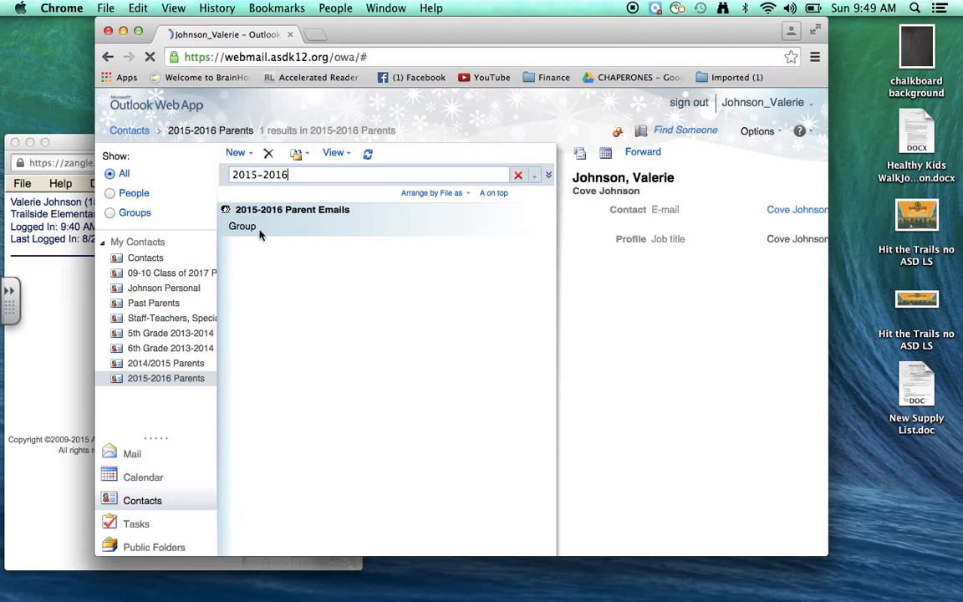
{"action": "left_click_drag", "start_coordinate": [262, 220], "coordinate": [184, 380]}
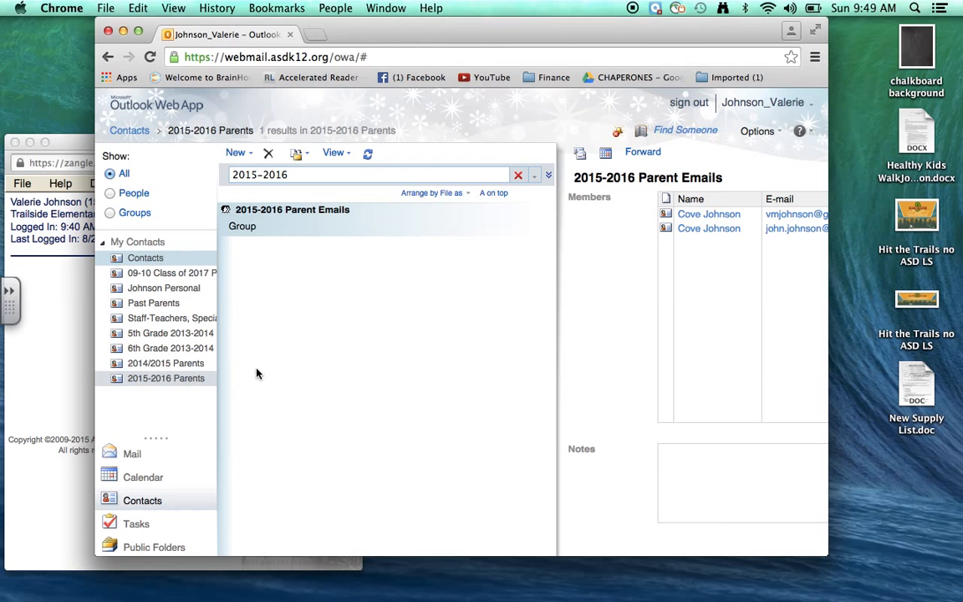
{"action": "left_click_drag", "start_coordinate": [235, 223], "coordinate": [171, 383]}
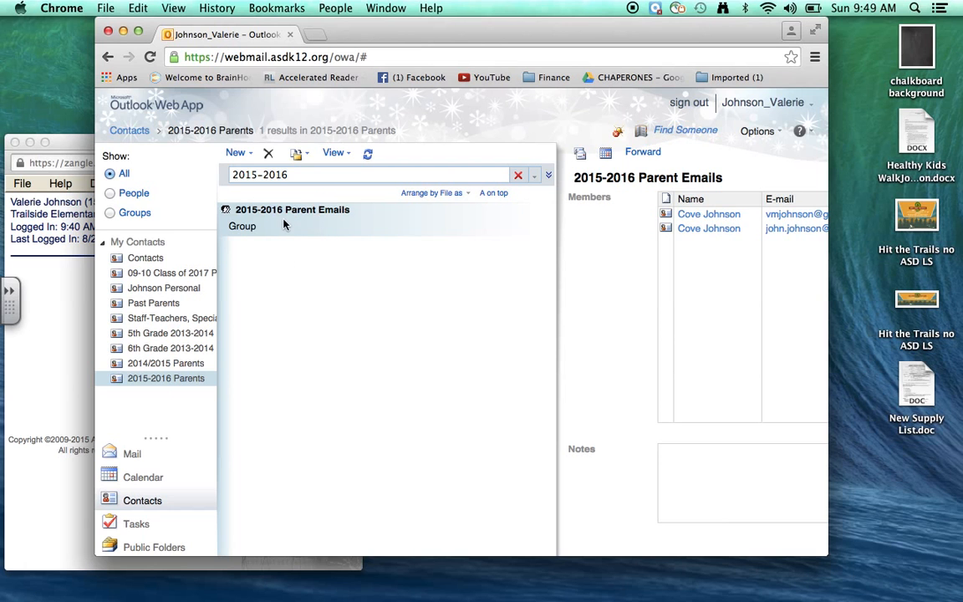
{"action": "left_click_drag", "start_coordinate": [282, 224], "coordinate": [161, 383]}
{"action": "left_click", "coordinate": [165, 380]}
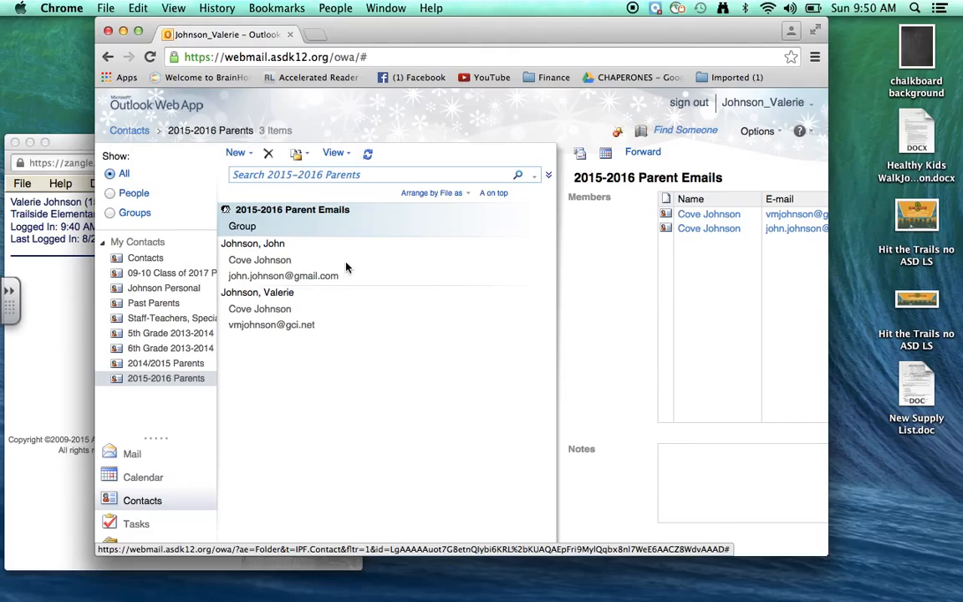
Compose a new message with the 2015-2016 Parent Emails group in Bcc
{"action": "left_click", "coordinate": [251, 160]}
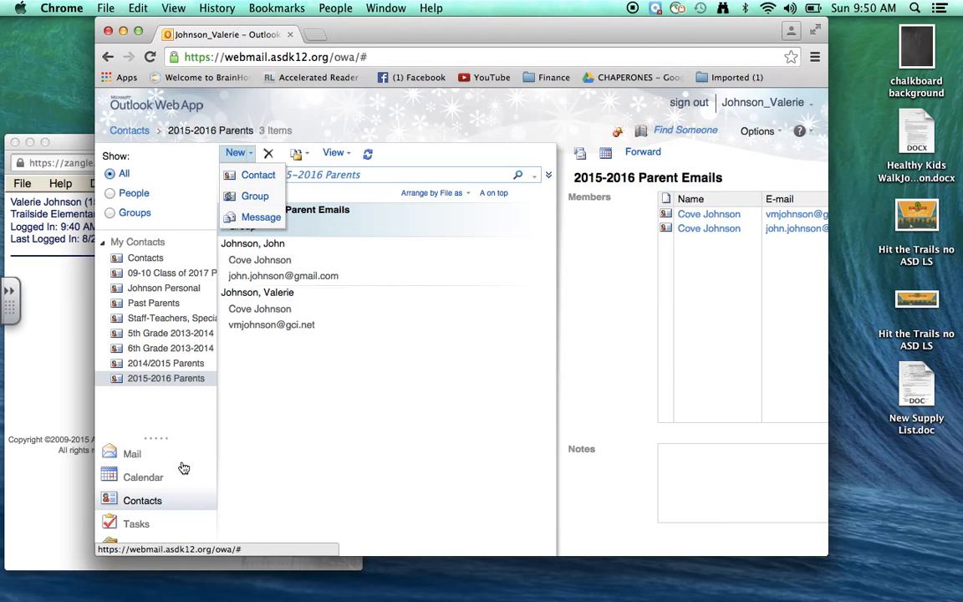
{"action": "left_click", "coordinate": [257, 222]}
{"action": "left_click_drag", "start_coordinate": [235, 23], "coordinate": [547, 6]}
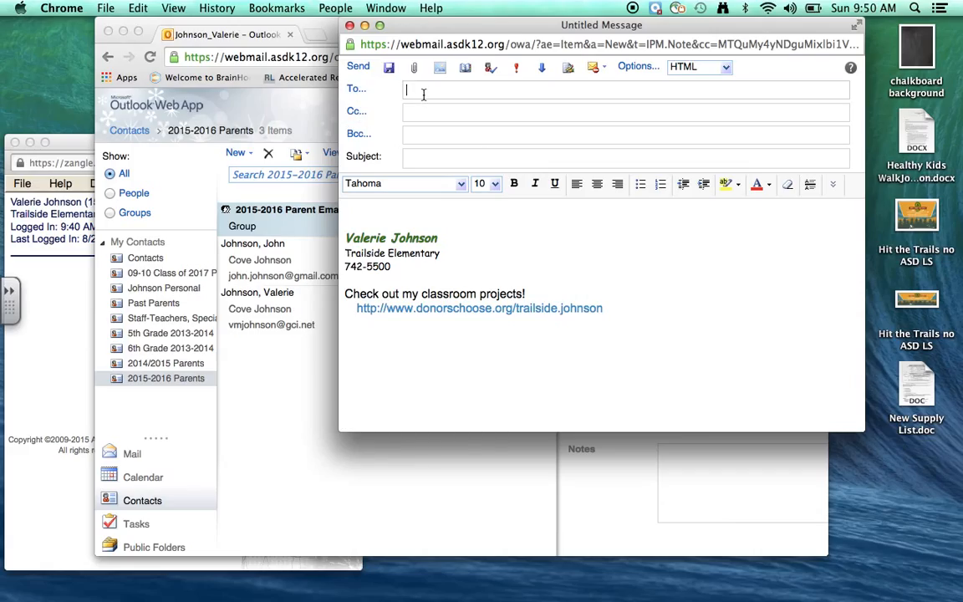
{"action": "left_click", "coordinate": [357, 135]}
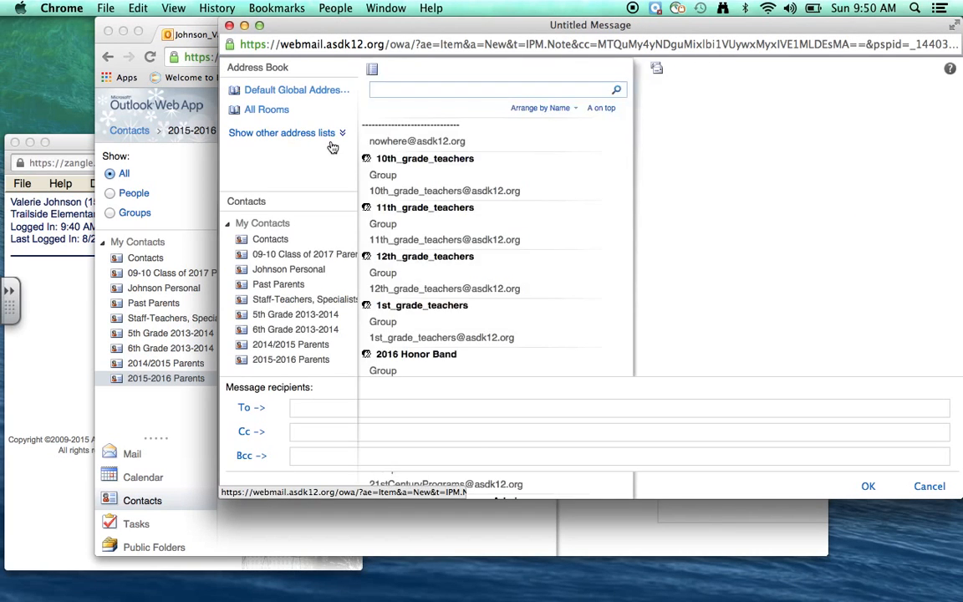
{"action": "left_click", "coordinate": [293, 326]}
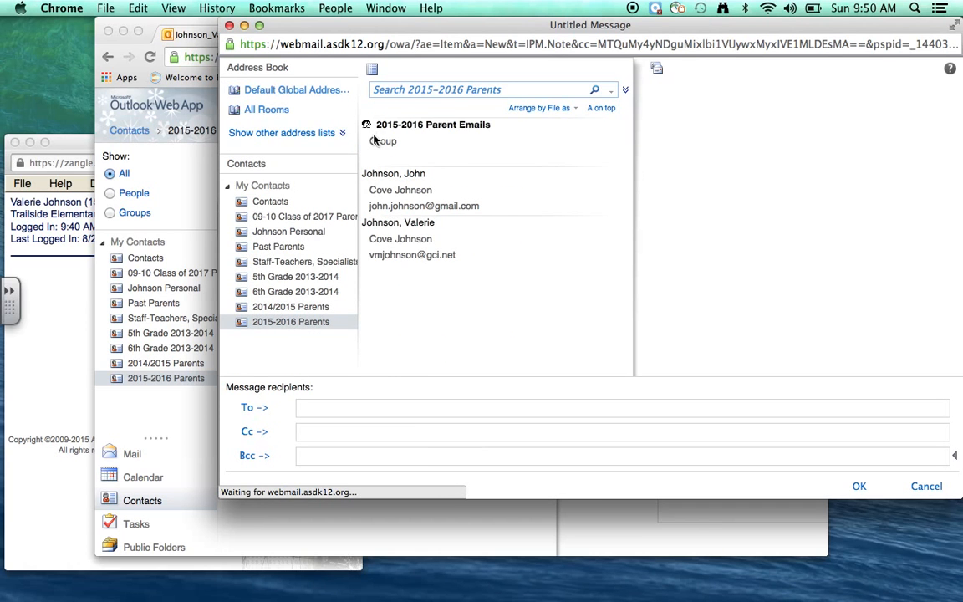
{"action": "left_click", "coordinate": [375, 142]}
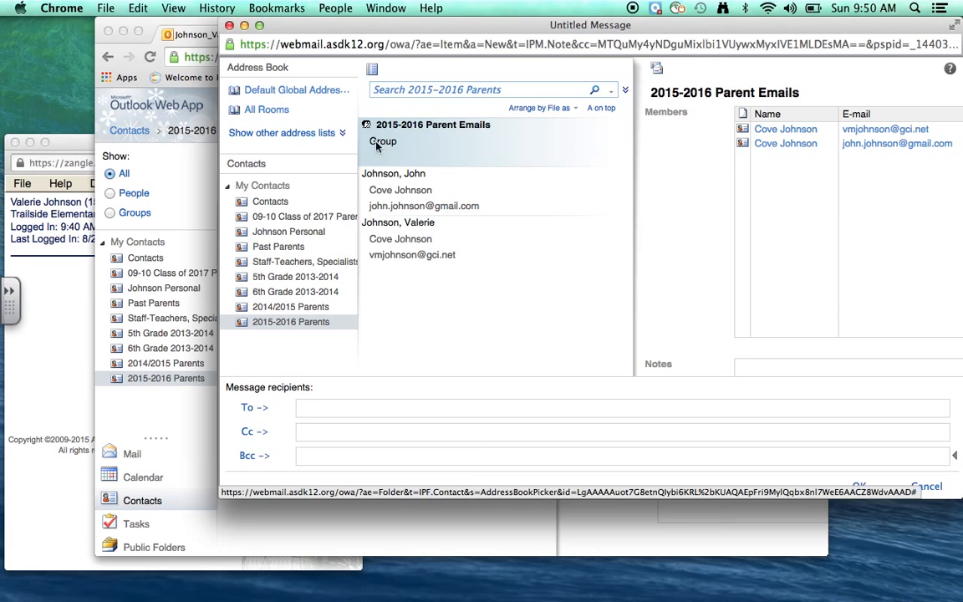
{"action": "left_click", "coordinate": [254, 458]}
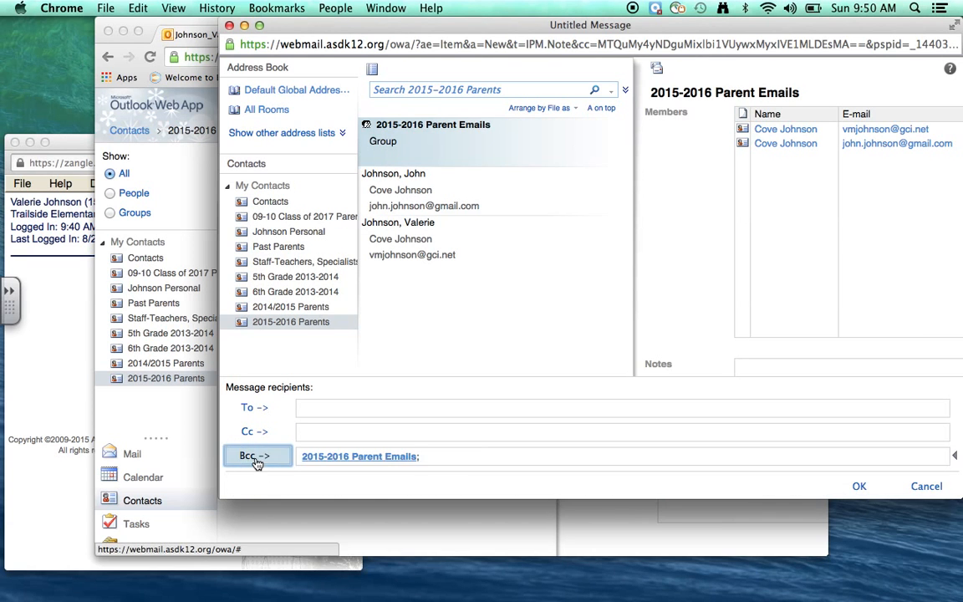
{"action": "left_click", "coordinate": [864, 491]}
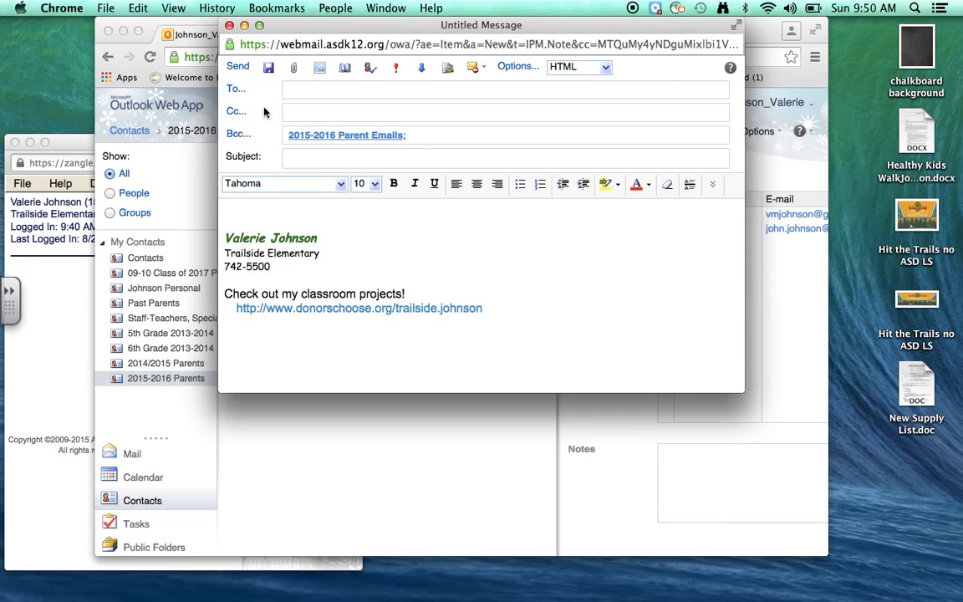
Close the draft, start another message, and check the name '2015-2016' in Bcc
{"action": "left_click", "coordinate": [229, 26]}
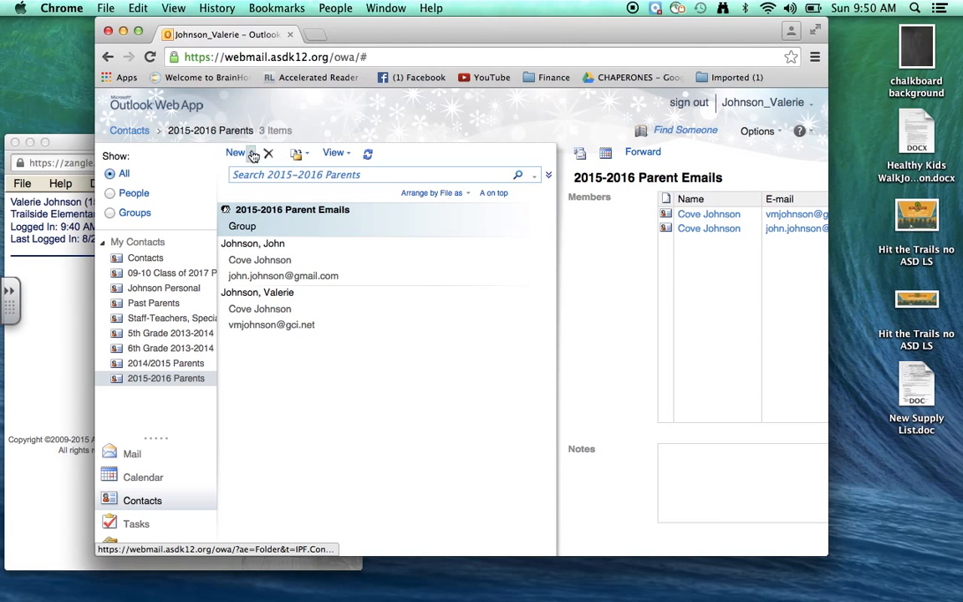
{"action": "left_click", "coordinate": [252, 153]}
{"action": "left_click", "coordinate": [261, 219]}
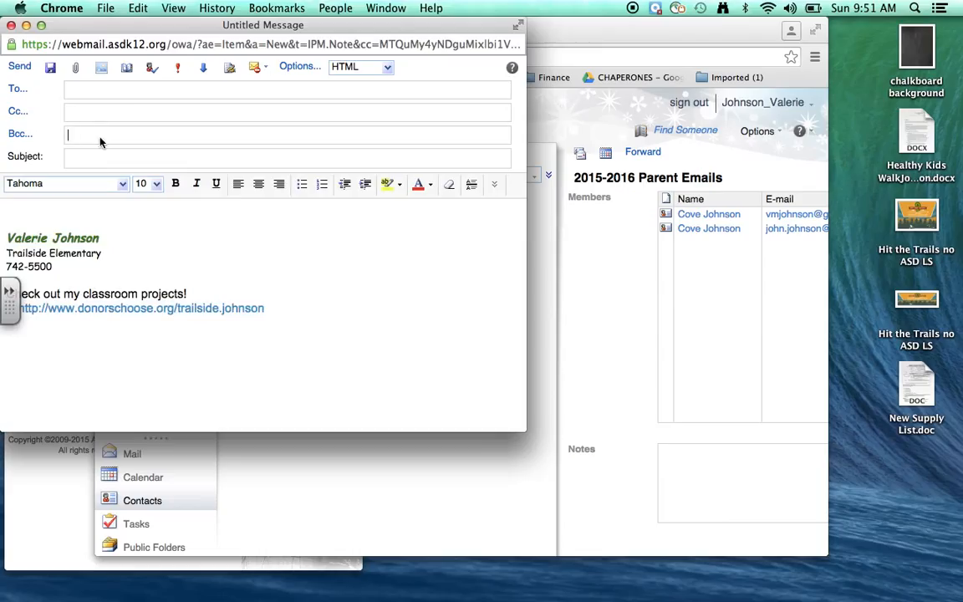
{"action": "type", "text": "201"}
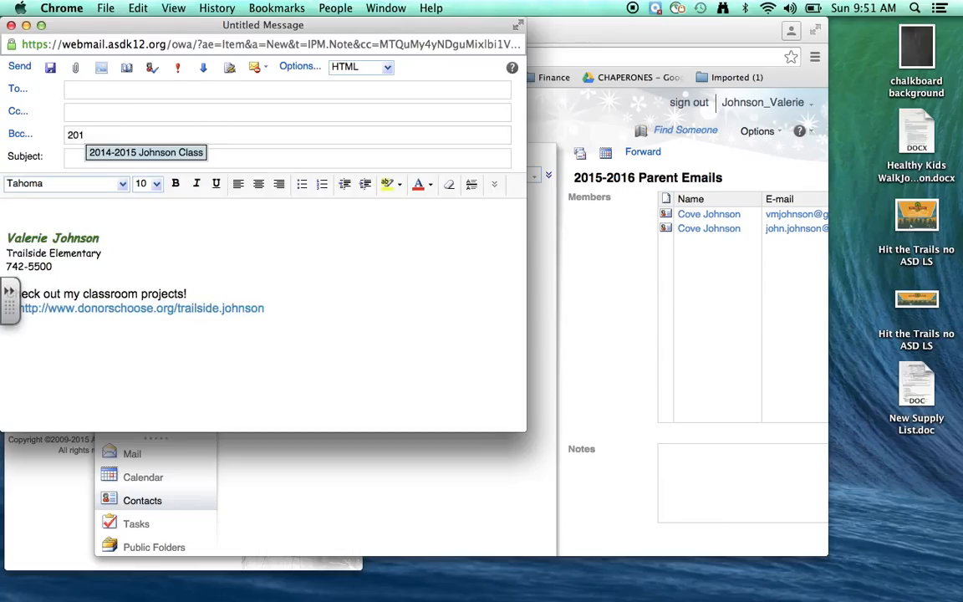
{"action": "type", "text": "5-2016"}
{"action": "left_click", "coordinate": [151, 67]}
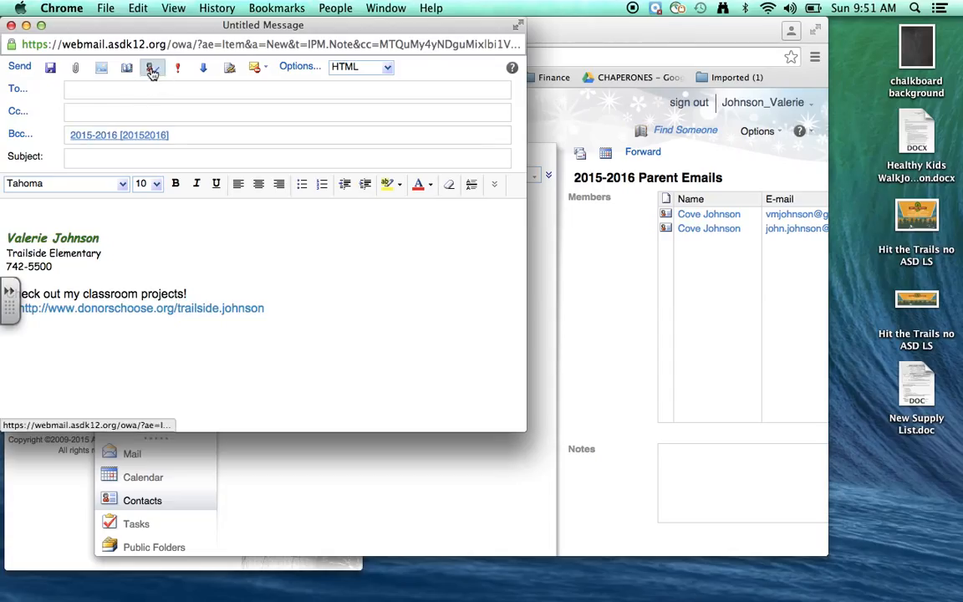
Remove the wrongly resolved Bcc recipient, retype '2015-201', and close the draft unsent
{"action": "left_click", "coordinate": [157, 137]}
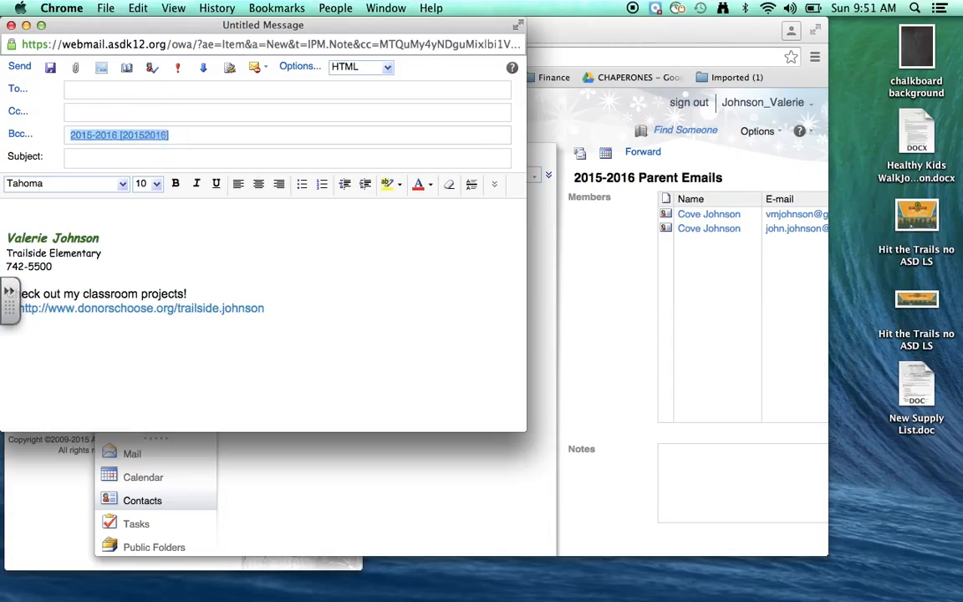
{"action": "key", "text": "BackSpace"}
{"action": "type", "text": "201"}
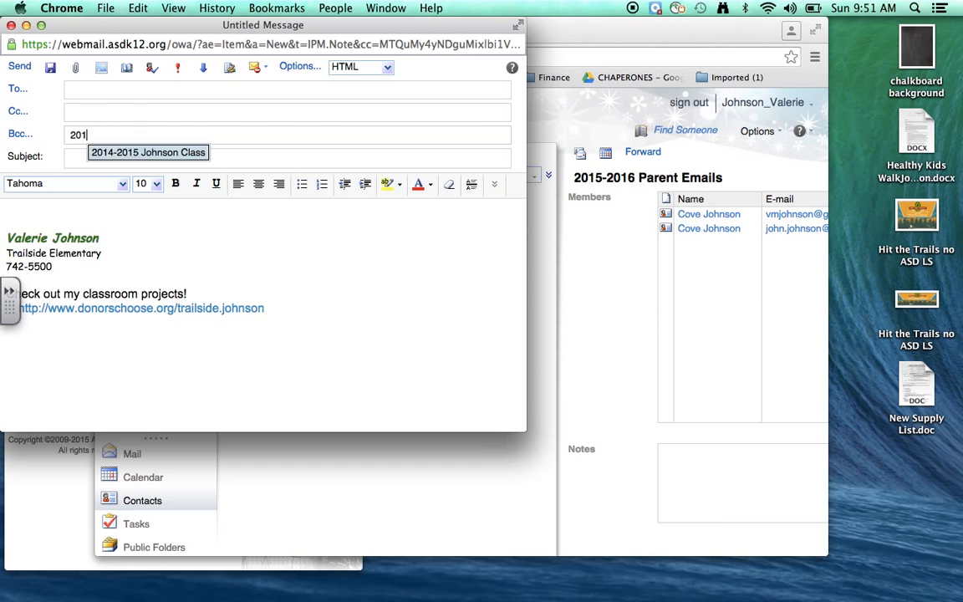
{"action": "type", "text": "5-2016"}
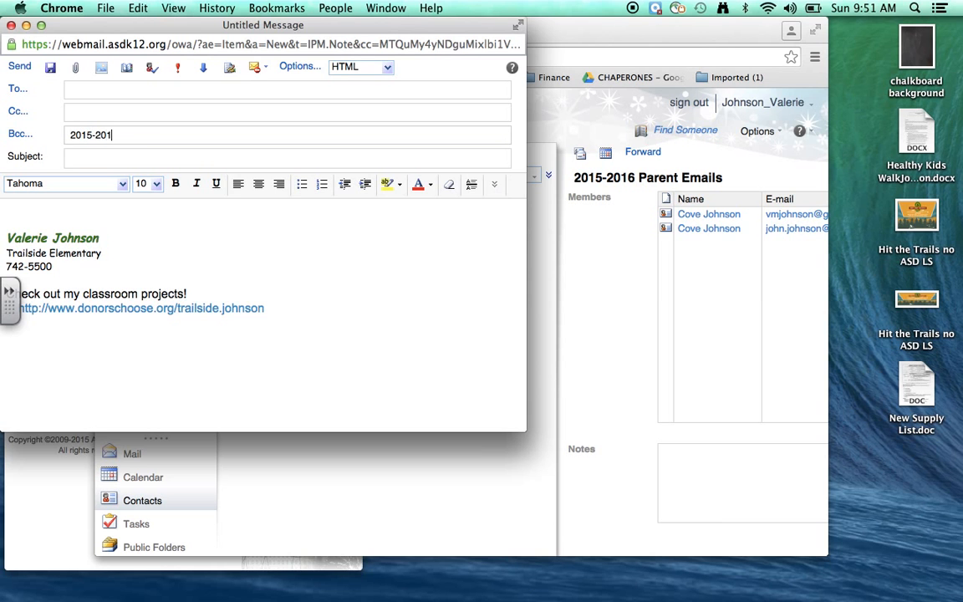
{"action": "left_click", "coordinate": [11, 25]}
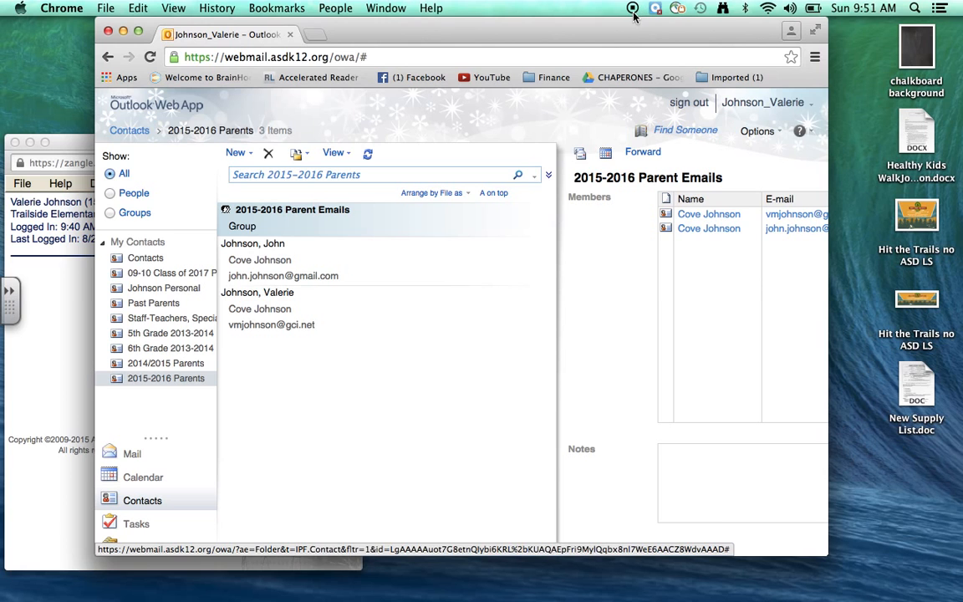